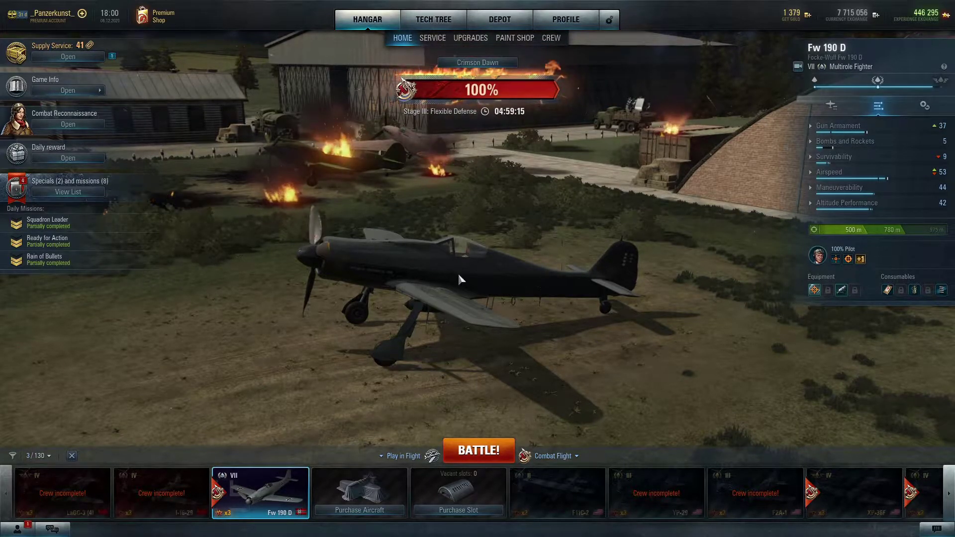
Open the Fw 190 D paint shop and preview the summer paint schemes from several camera angles
{"action": "left_click", "coordinate": [515, 38]}
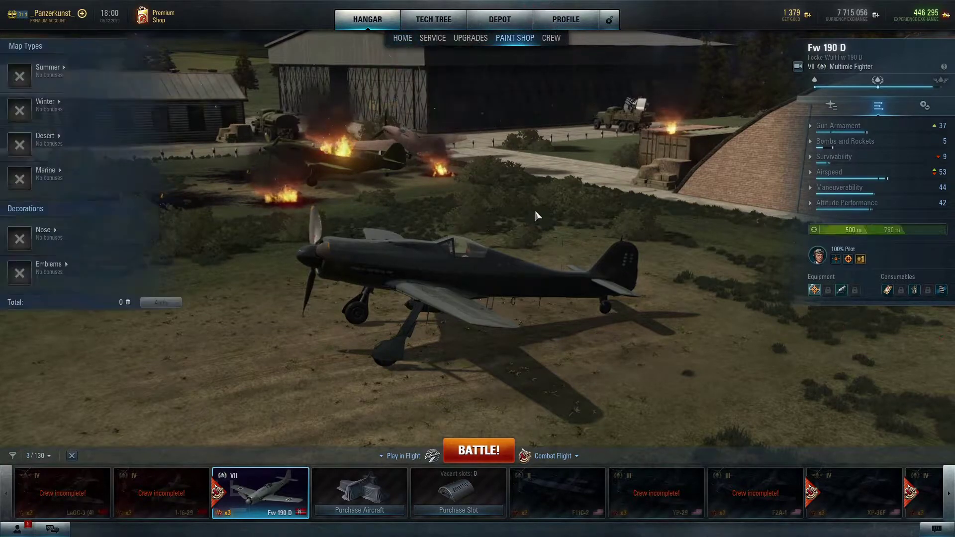
{"action": "left_click", "coordinate": [80, 83]}
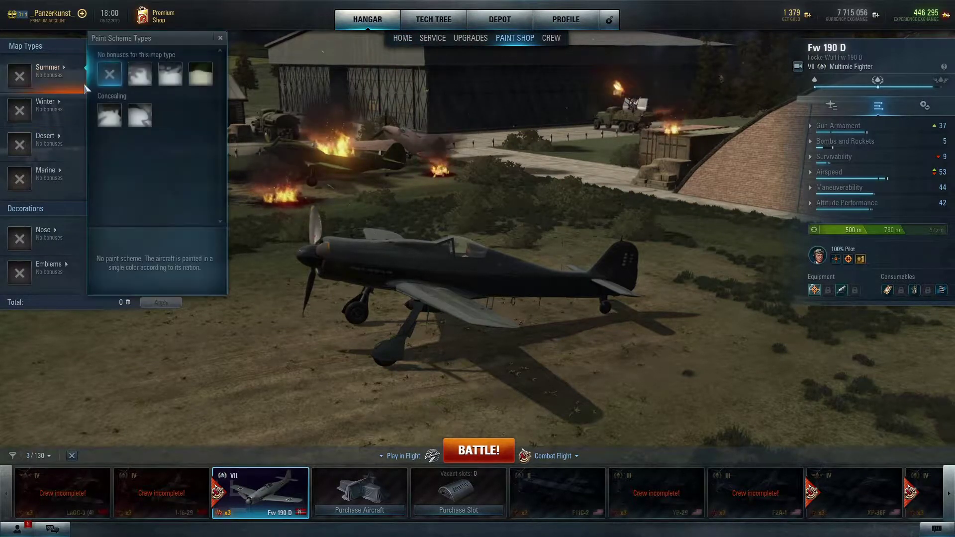
{"action": "left_click", "coordinate": [140, 73]}
{"action": "mouse_move", "coordinate": [485, 201]}
{"action": "left_mouse_down"}
{"action": "mouse_move", "coordinate": [481, 229]}
{"action": "mouse_move", "coordinate": [426, 253]}
{"action": "left_mouse_up"}
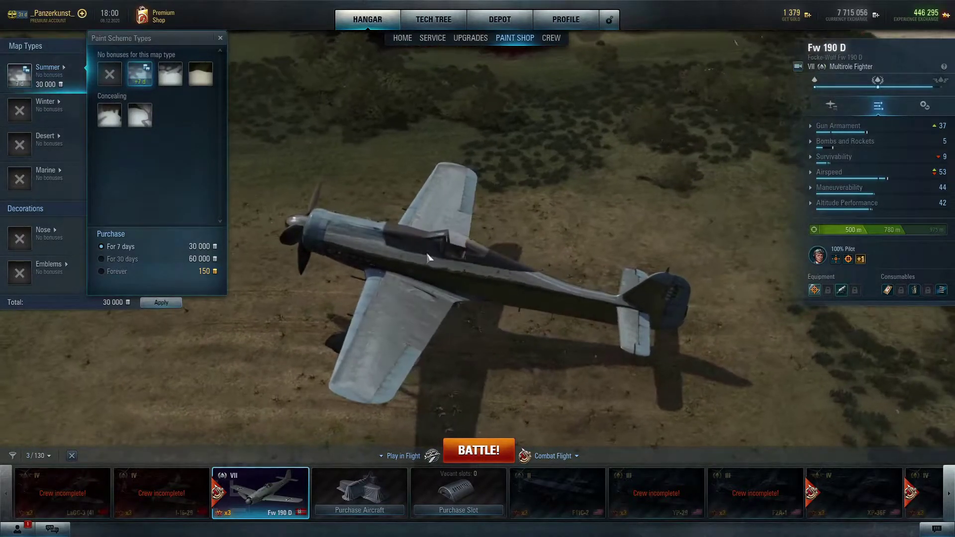
{"action": "left_click_drag", "start_coordinate": [454, 295], "coordinate": [482, 279]}
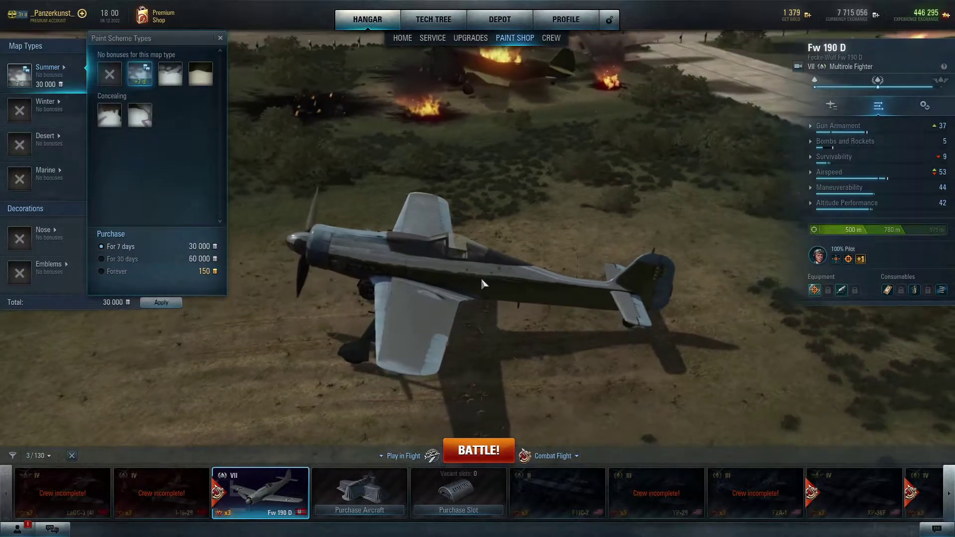
{"action": "scroll", "coordinate": [478, 313], "scroll_direction": "up", "scroll_amount": 3}
{"action": "left_click", "coordinate": [171, 74]}
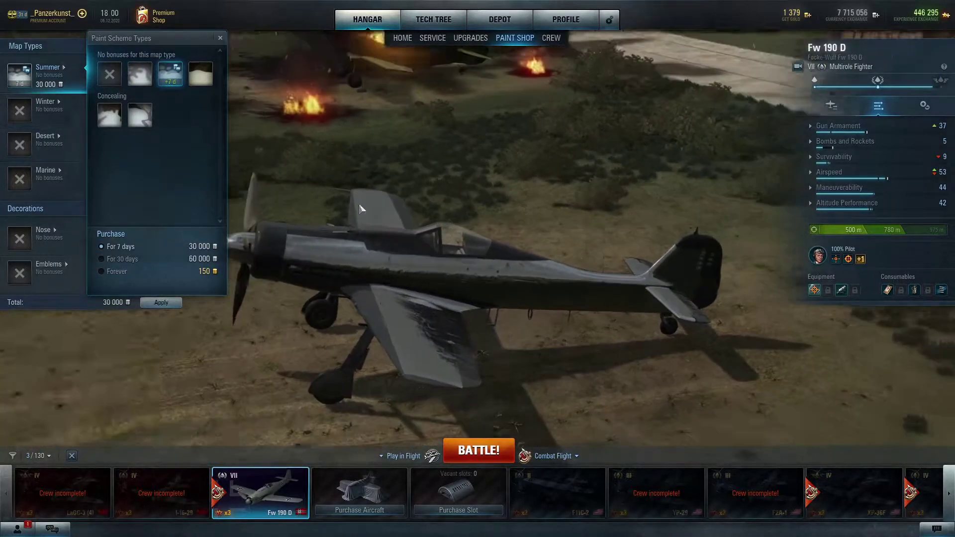
{"action": "mouse_move", "coordinate": [361, 209]}
{"action": "left_mouse_down"}
{"action": "mouse_move", "coordinate": [376, 320]}
{"action": "mouse_move", "coordinate": [378, 268]}
{"action": "left_mouse_up"}
Compare the other summer and concealing schemes, settling on the Marine scheme
{"action": "left_click", "coordinate": [137, 83]}
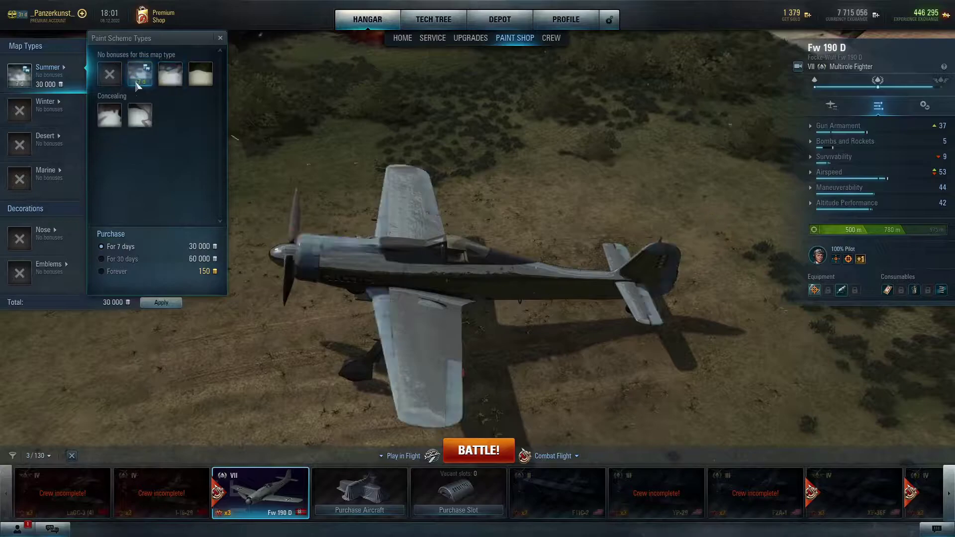
{"action": "left_click_drag", "start_coordinate": [427, 319], "coordinate": [378, 248]}
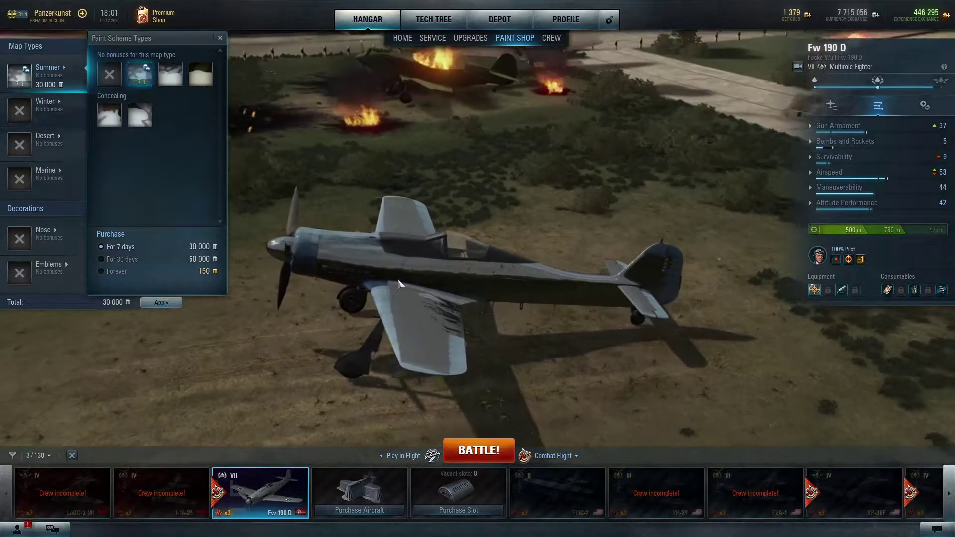
{"action": "scroll", "coordinate": [348, 246], "scroll_direction": "up", "scroll_amount": 3}
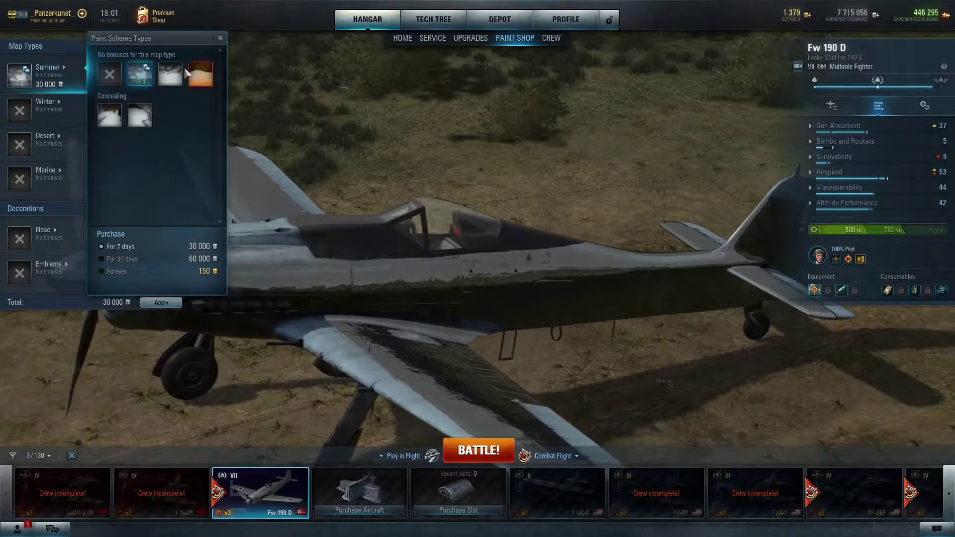
{"action": "left_click", "coordinate": [170, 73]}
{"action": "left_click", "coordinate": [201, 74]}
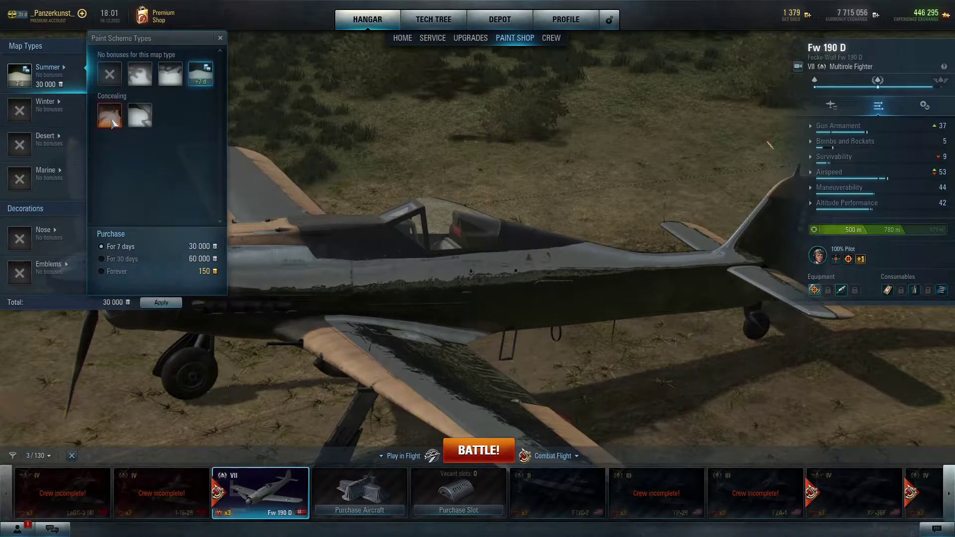
{"action": "left_click", "coordinate": [139, 116]}
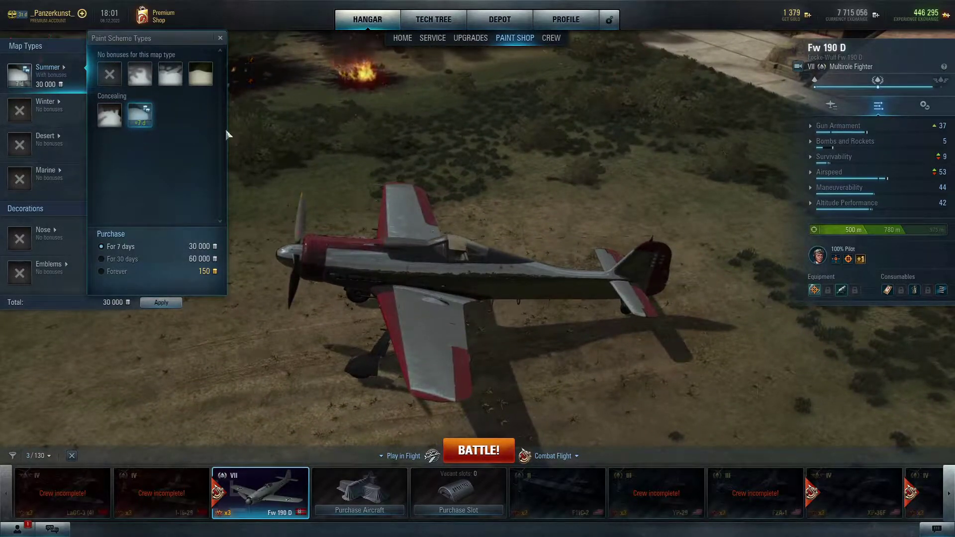
{"action": "left_click", "coordinate": [140, 74]}
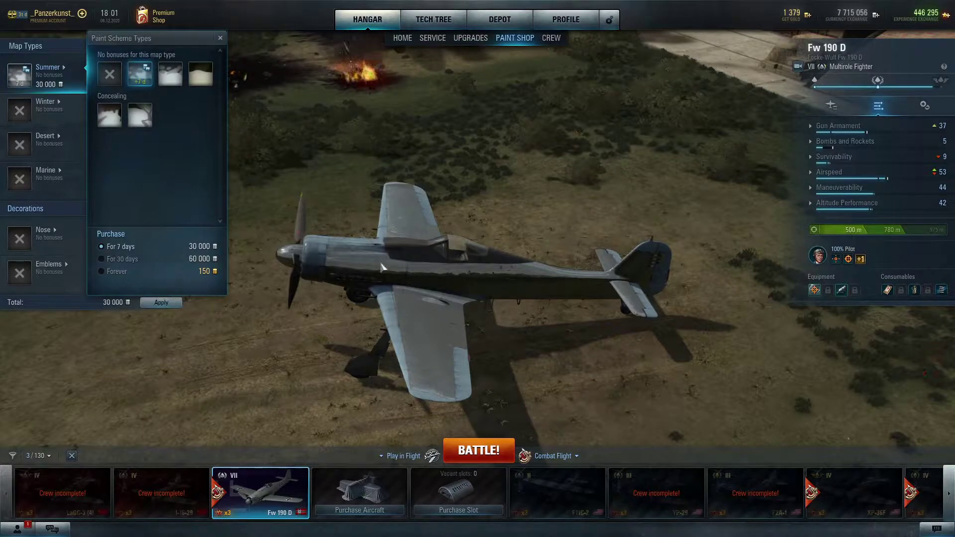
{"action": "scroll", "coordinate": [474, 303], "scroll_direction": "up", "scroll_amount": 5}
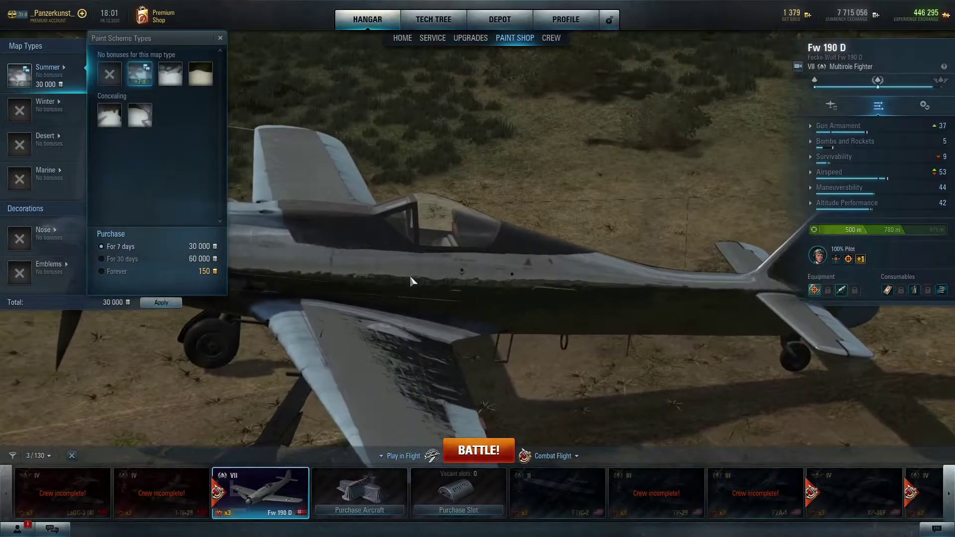
{"action": "scroll", "coordinate": [566, 296], "scroll_direction": "down", "scroll_amount": 5}
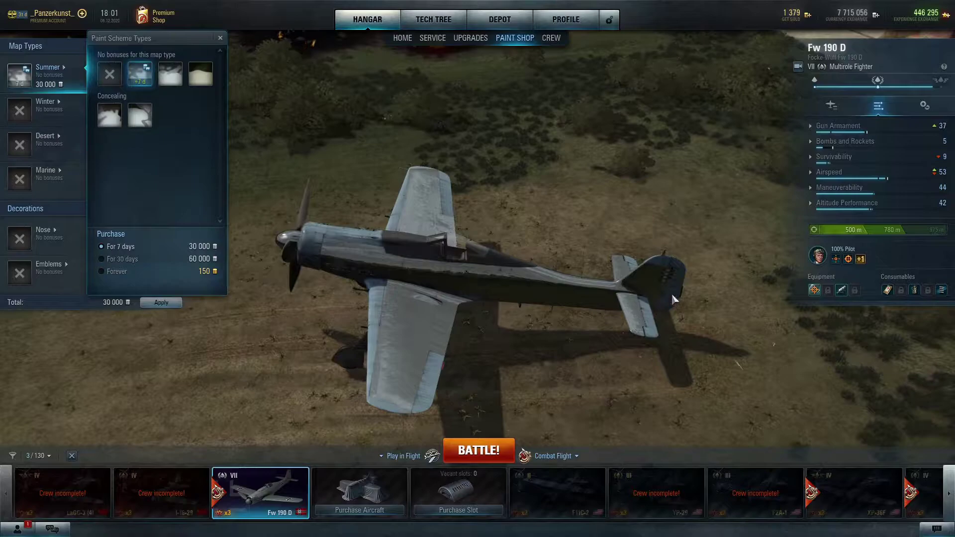
{"action": "left_click", "coordinate": [171, 82]}
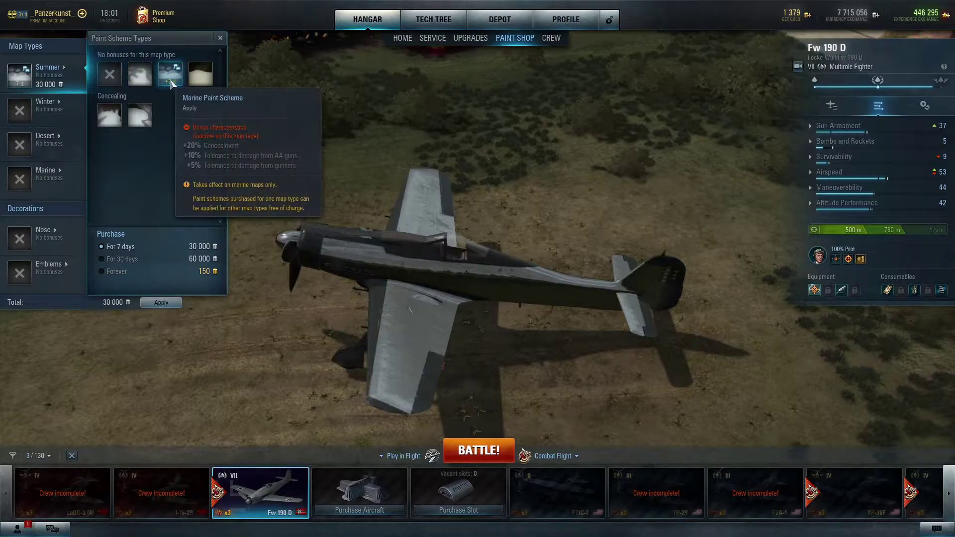
{"action": "left_click_drag", "start_coordinate": [527, 309], "coordinate": [360, 241]}
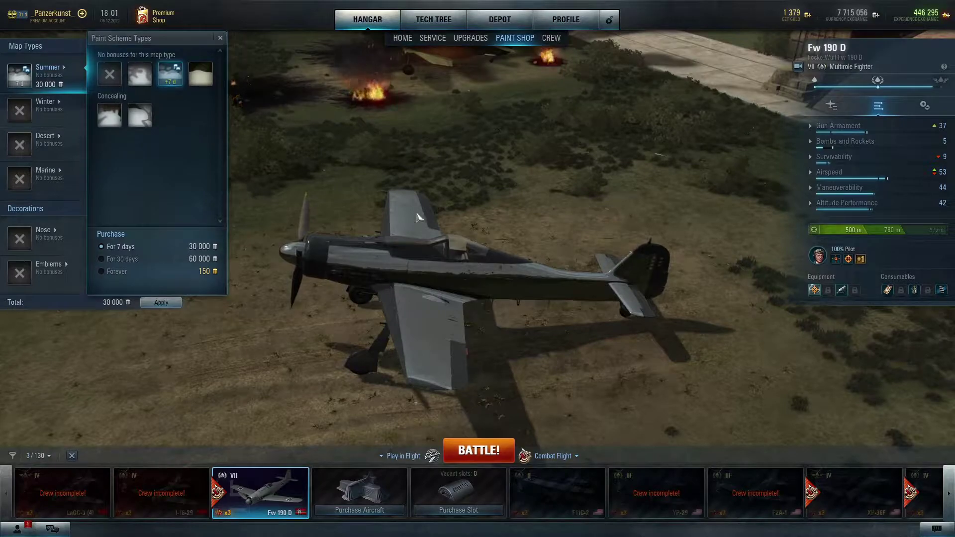
Close the scheme choices and remove the summer camouflage from the Fw 190 D
{"action": "left_click", "coordinate": [220, 38]}
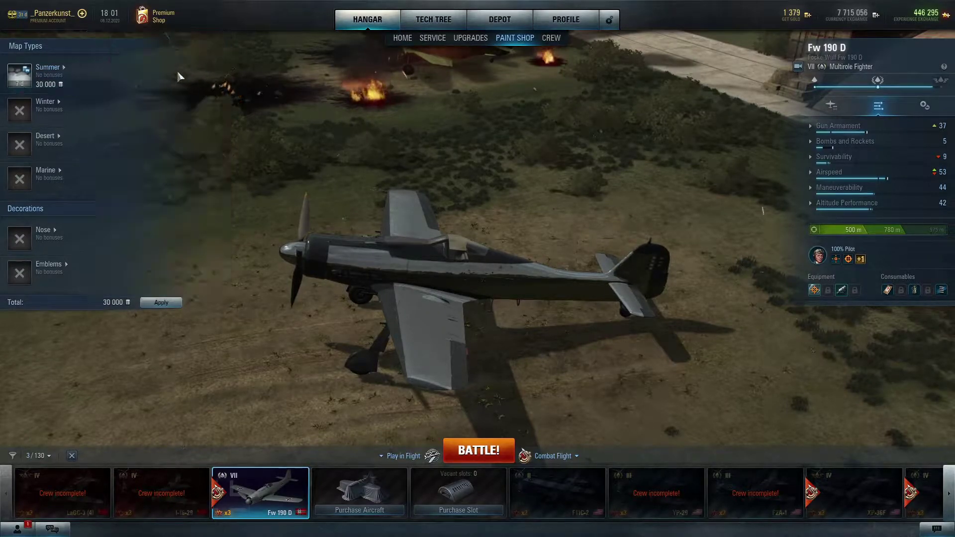
{"action": "left_click", "coordinate": [128, 78]}
{"action": "left_click_drag", "start_coordinate": [448, 156], "coordinate": [503, 156]}
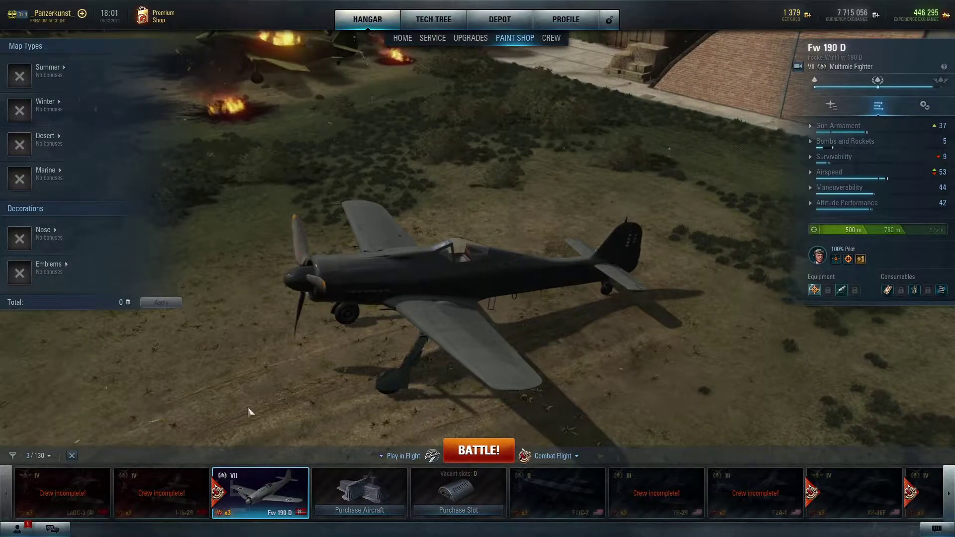
Switch the hangar to the I-16 Type 29 and view it from several angles
{"action": "left_click", "coordinate": [199, 485]}
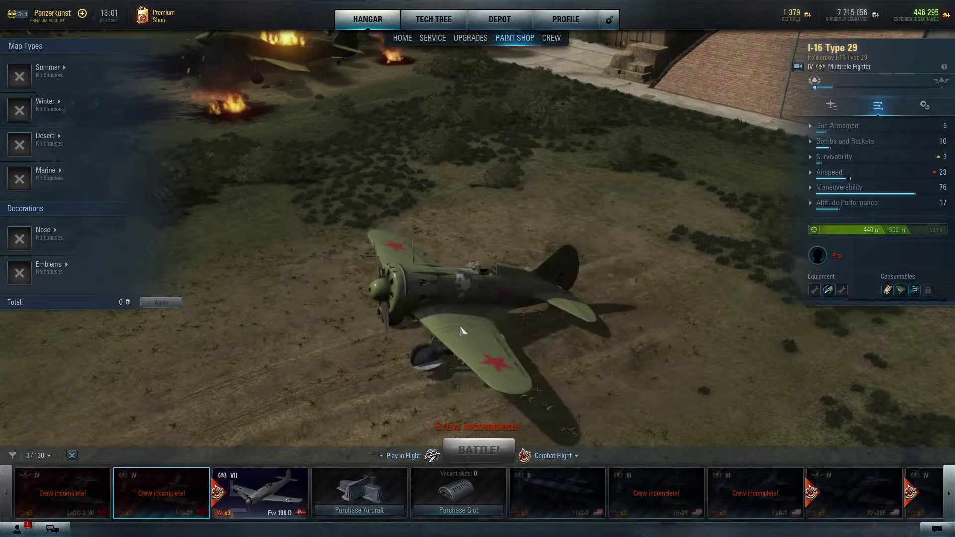
{"action": "scroll", "coordinate": [462, 331], "scroll_direction": "up", "scroll_amount": 5}
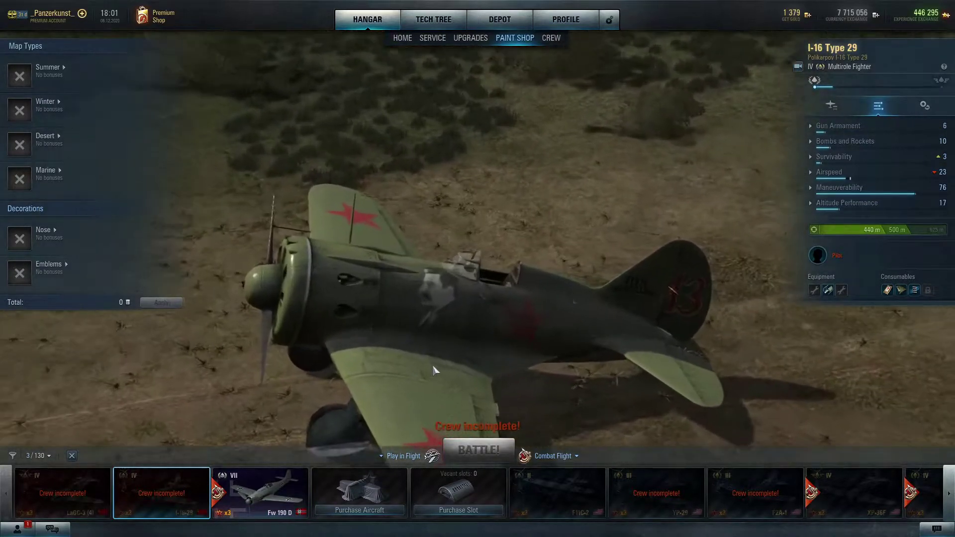
{"action": "left_click_drag", "start_coordinate": [433, 370], "coordinate": [433, 331]}
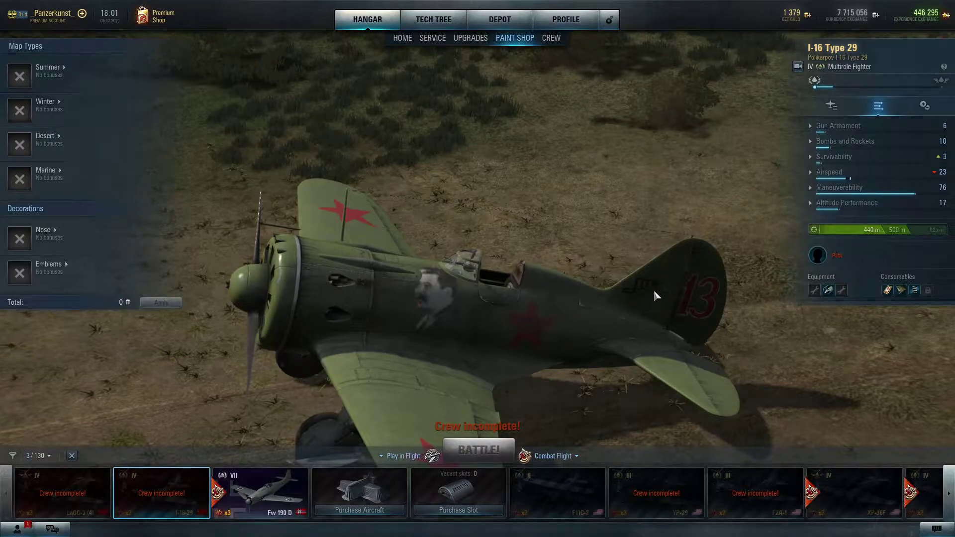
{"action": "left_click_drag", "start_coordinate": [654, 290], "coordinate": [537, 335]}
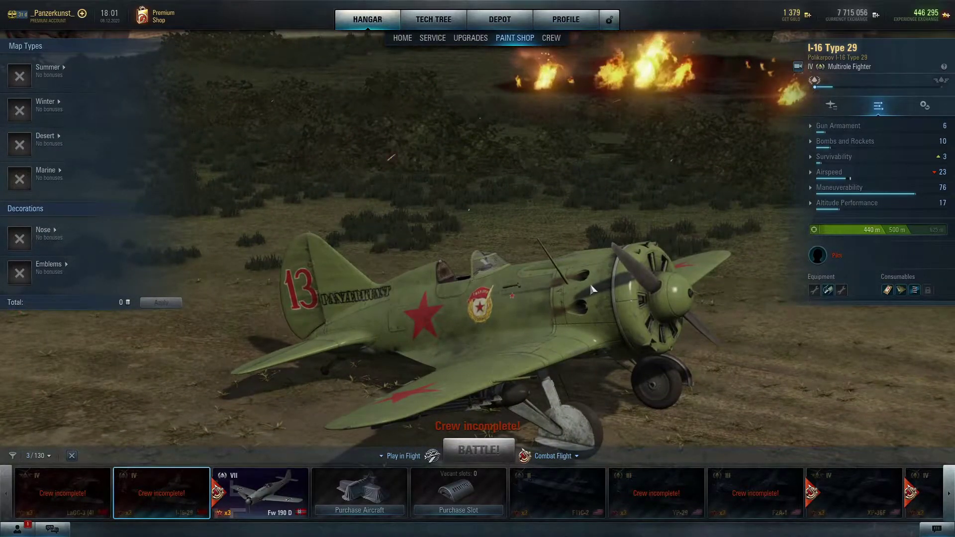
{"action": "left_click_drag", "start_coordinate": [590, 289], "coordinate": [409, 343]}
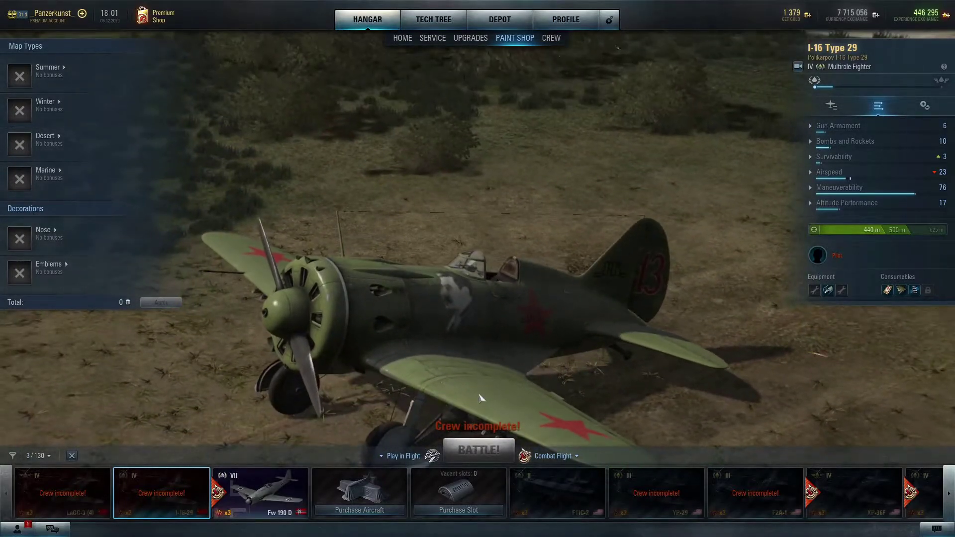
{"action": "left_click_drag", "start_coordinate": [559, 300], "coordinate": [443, 405]}
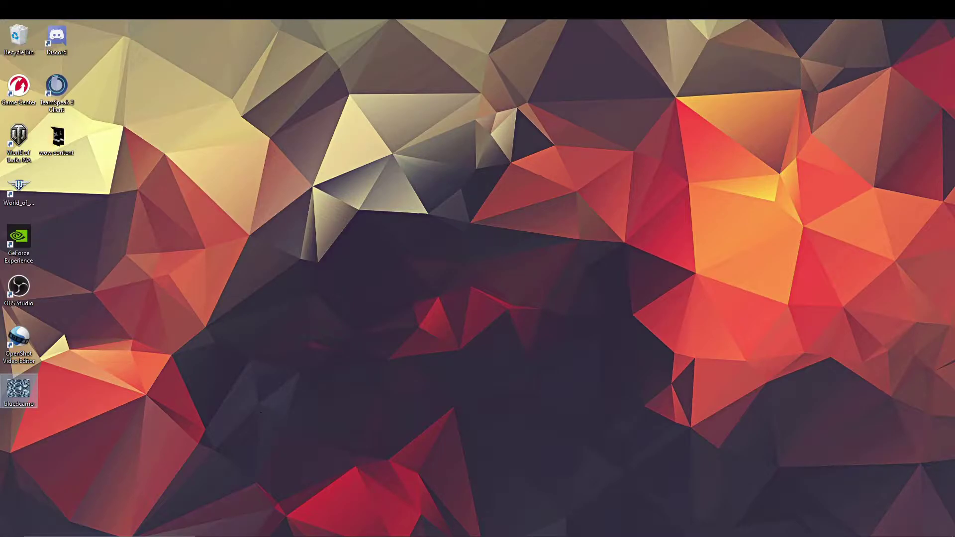
Bring Edge forward and go back to the 'get paint.net' search results
{"action": "mouse_move", "coordinate": [256, 536]}
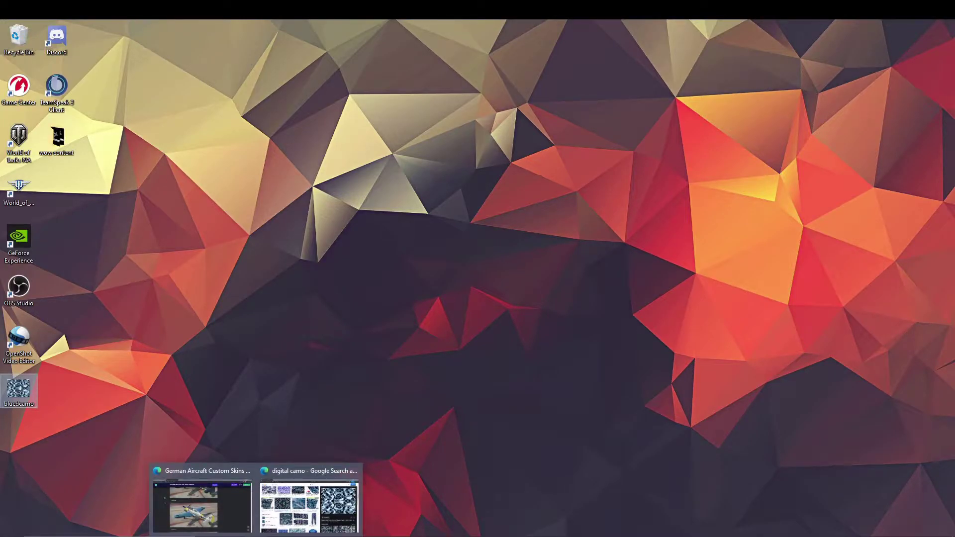
{"action": "left_click", "coordinate": [284, 517]}
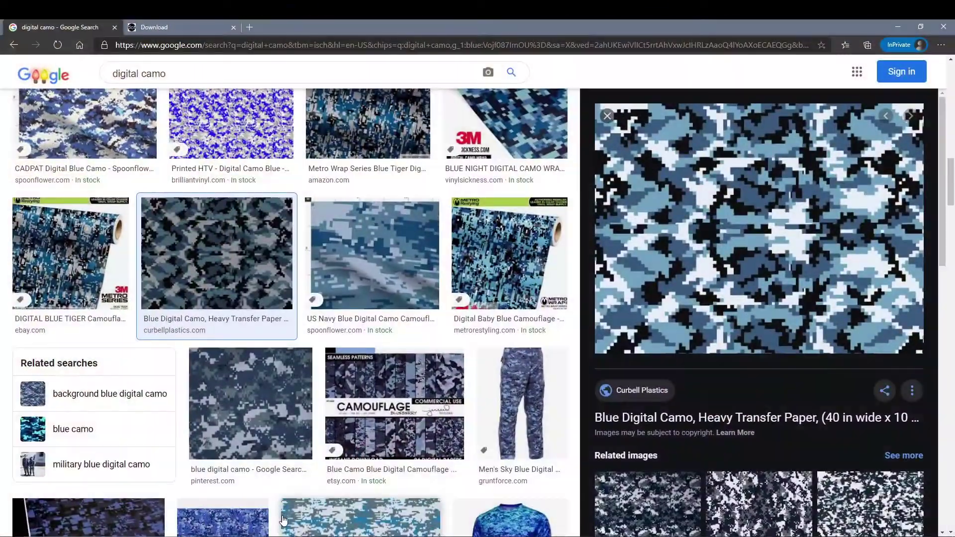
{"action": "left_click", "coordinate": [167, 28]}
{"action": "left_click", "coordinate": [15, 47]}
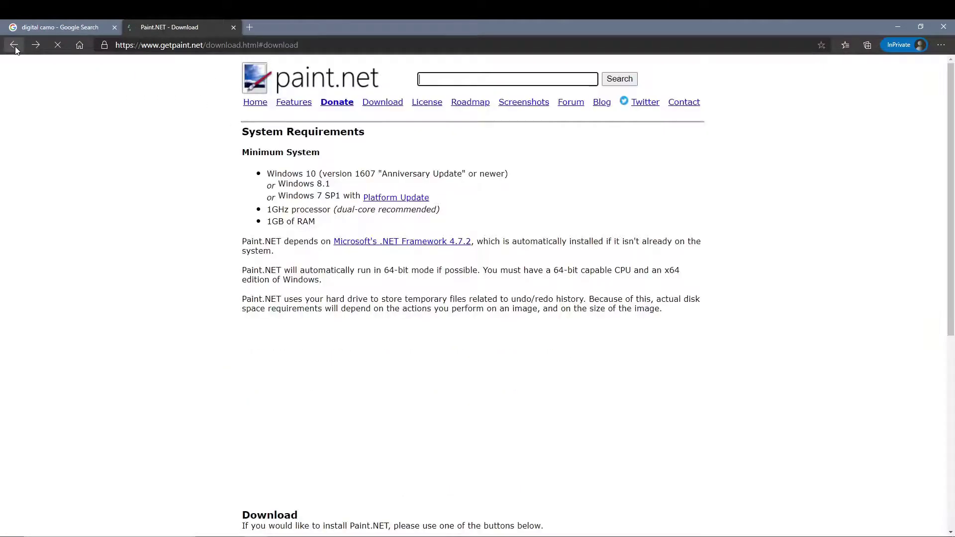
{"action": "left_click", "coordinate": [15, 46]}
{"action": "left_click", "coordinate": [15, 45]}
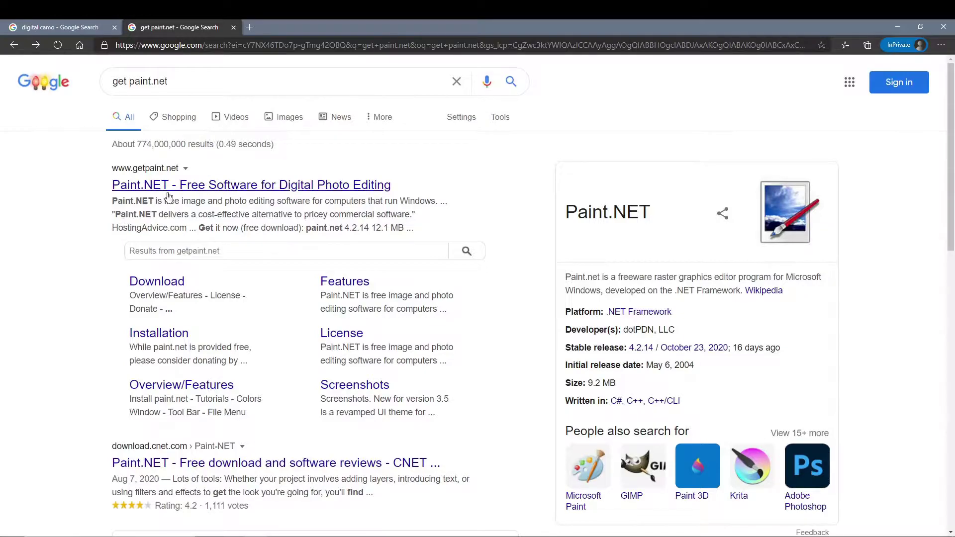
Open getpaint.net and follow the dotPDN link to the free paint.net 4.2.14 download page
{"action": "left_click", "coordinate": [168, 284]}
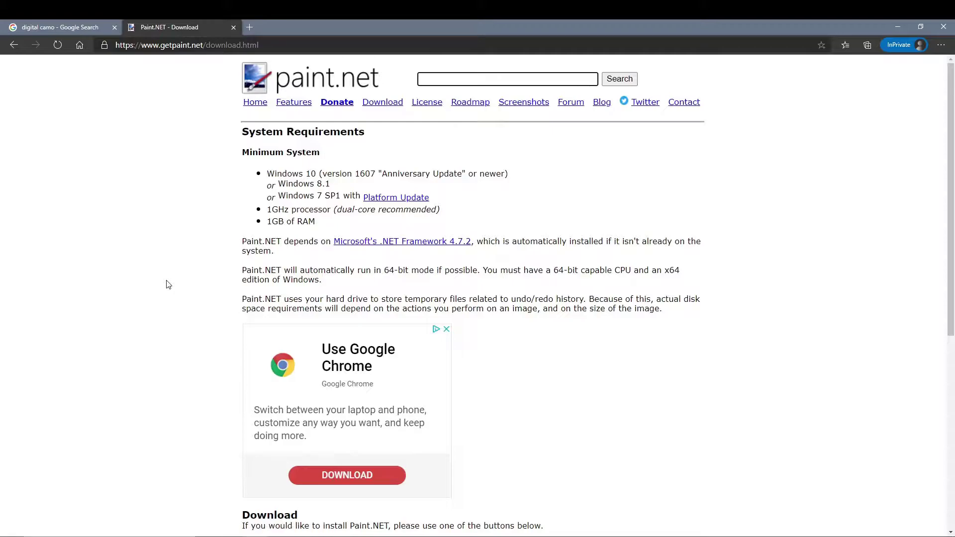
{"action": "scroll", "coordinate": [169, 285], "scroll_direction": "down", "scroll_amount": 7}
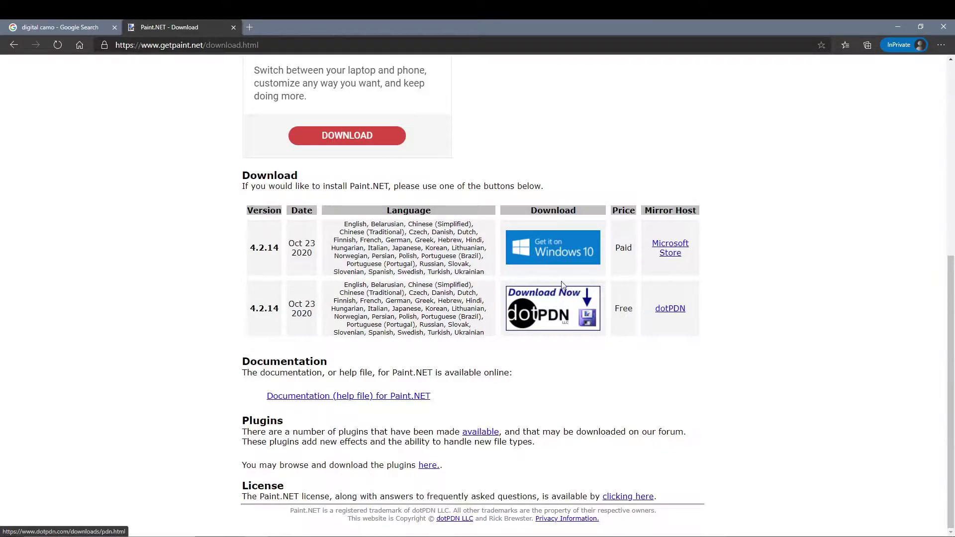
{"action": "left_click", "coordinate": [549, 312]}
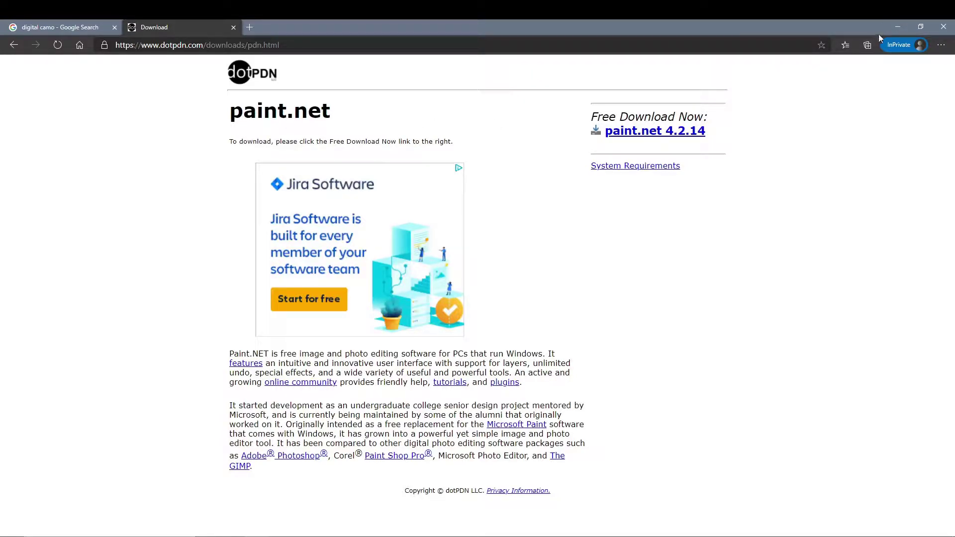
Open the game's install folder and browse to res_mods\2.1.2.0\vehicles\airplanes\german\GR33_FW190D
{"action": "left_click", "coordinate": [898, 26]}
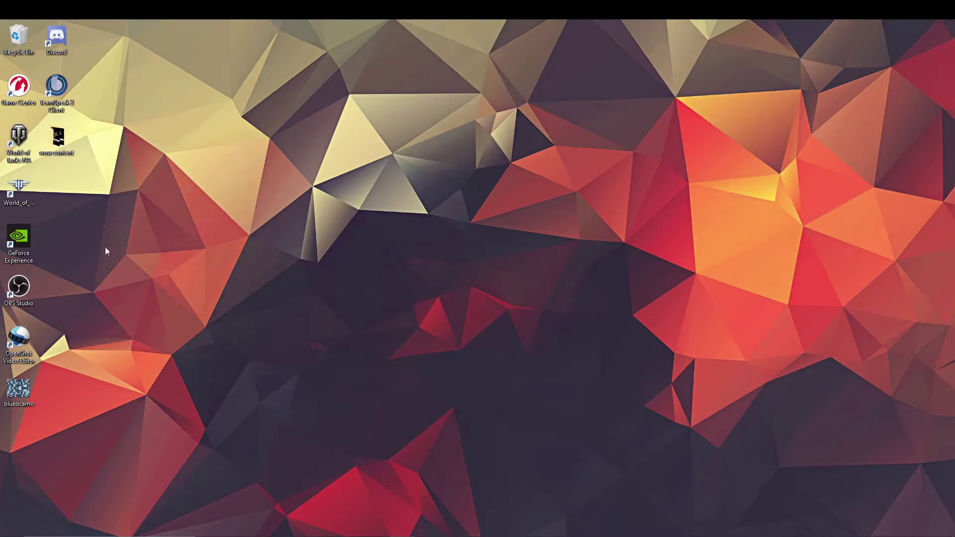
{"action": "right_click", "coordinate": [17, 189]}
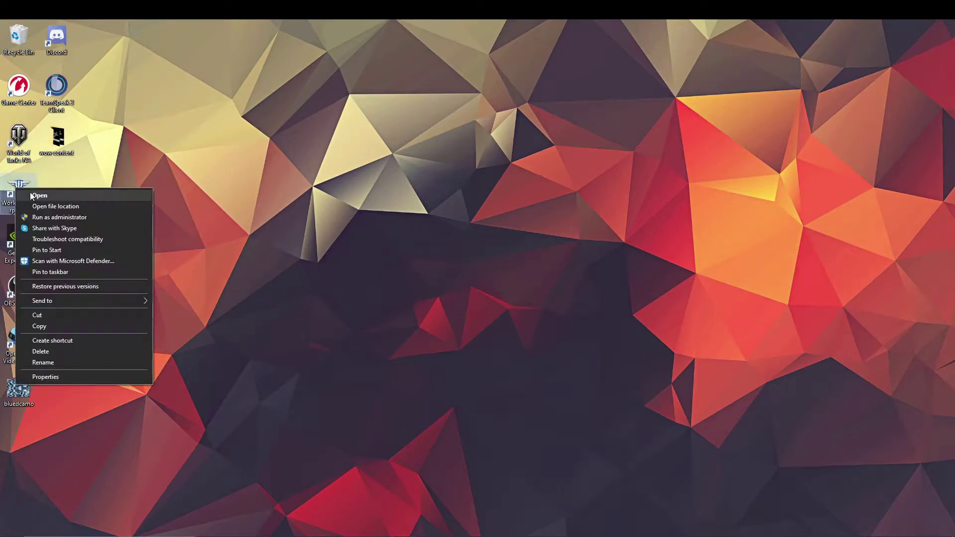
{"action": "left_click", "coordinate": [39, 205]}
{"action": "scroll", "coordinate": [329, 331], "scroll_direction": "up", "scroll_amount": 5}
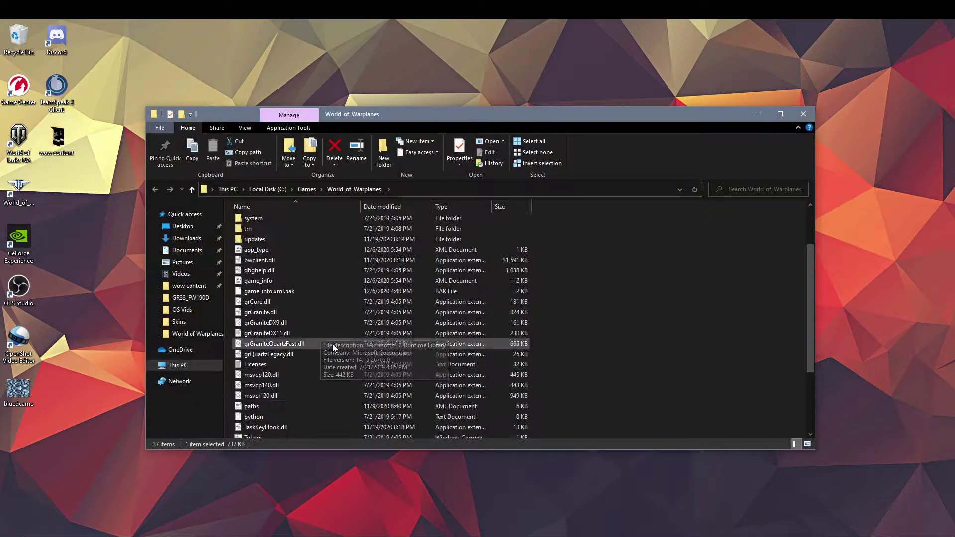
{"action": "double_click", "coordinate": [302, 253]}
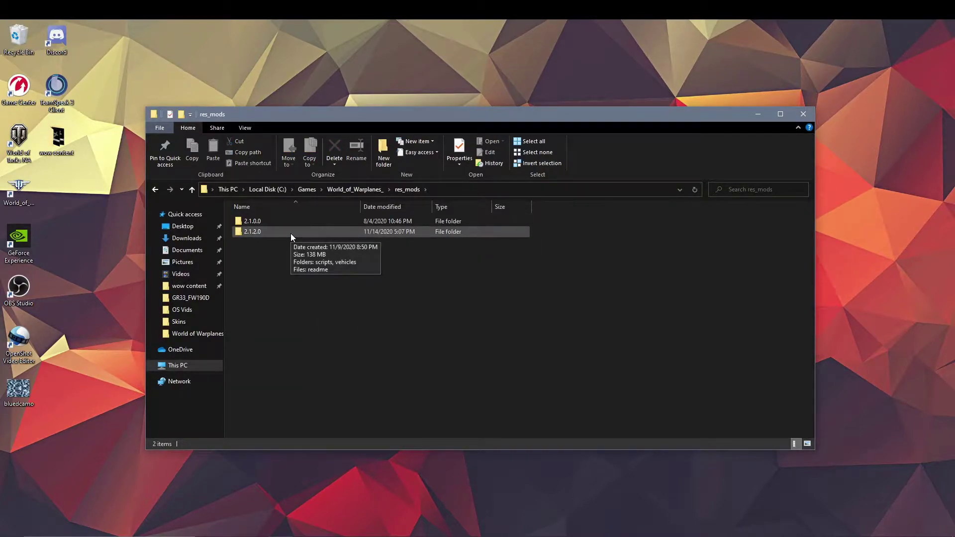
{"action": "double_click", "coordinate": [290, 233]}
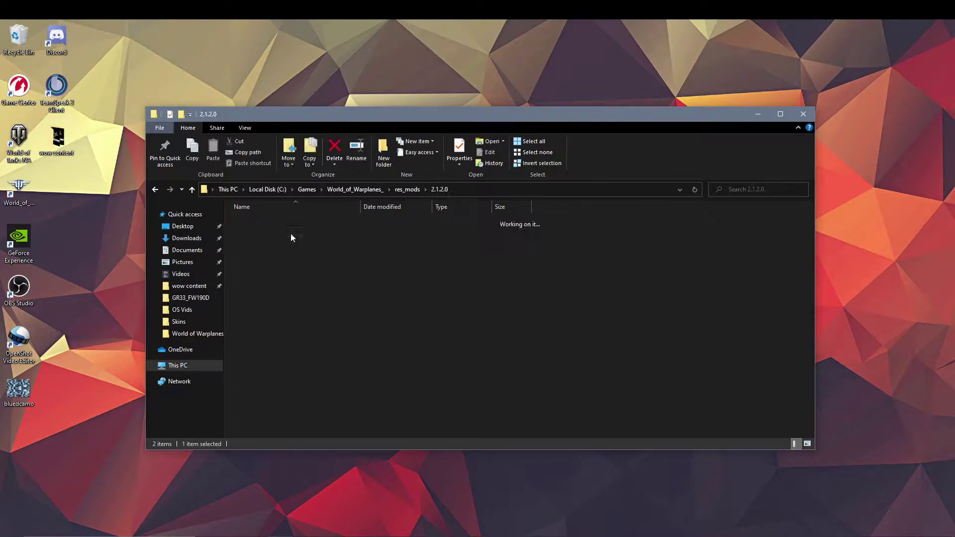
{"action": "double_click", "coordinate": [290, 234]}
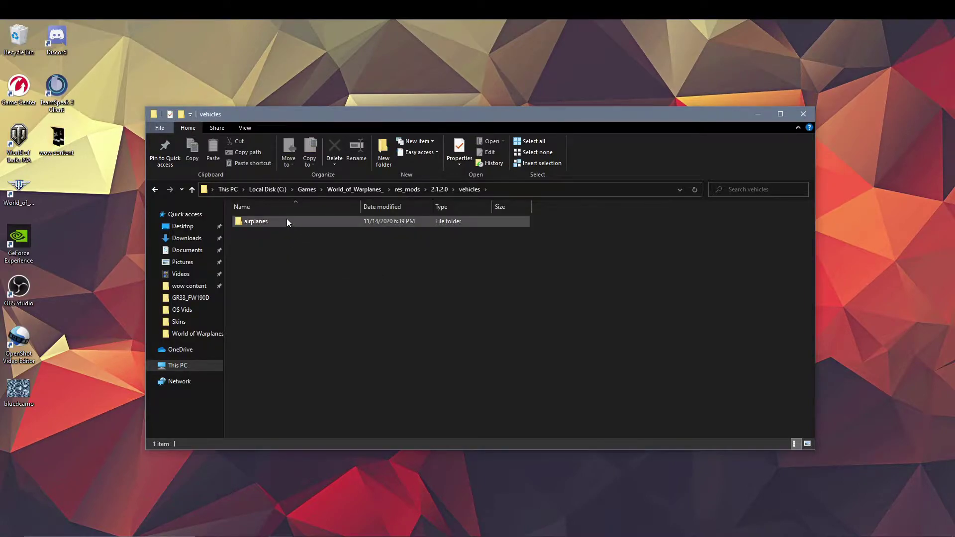
{"action": "double_click", "coordinate": [287, 219]}
{"action": "double_click", "coordinate": [284, 222]}
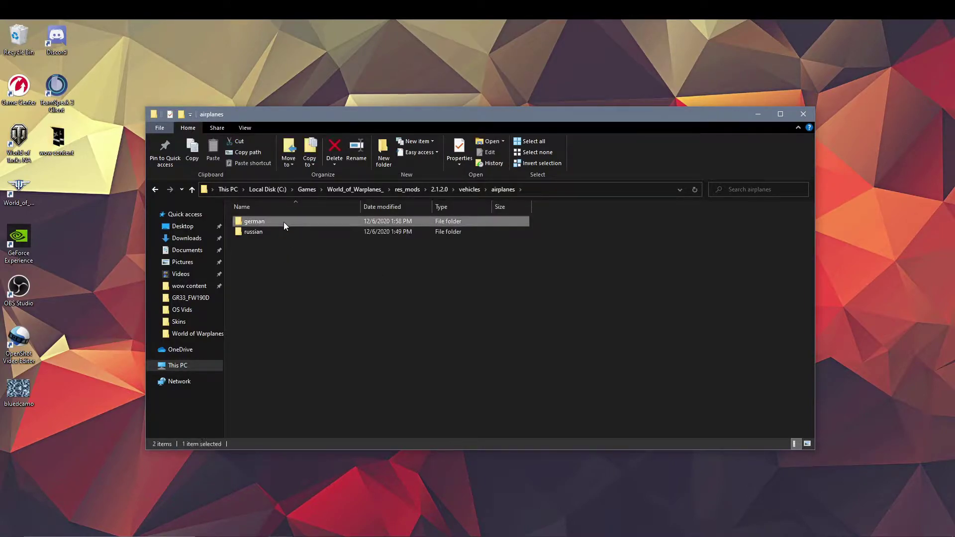
{"action": "double_click", "coordinate": [279, 262]}
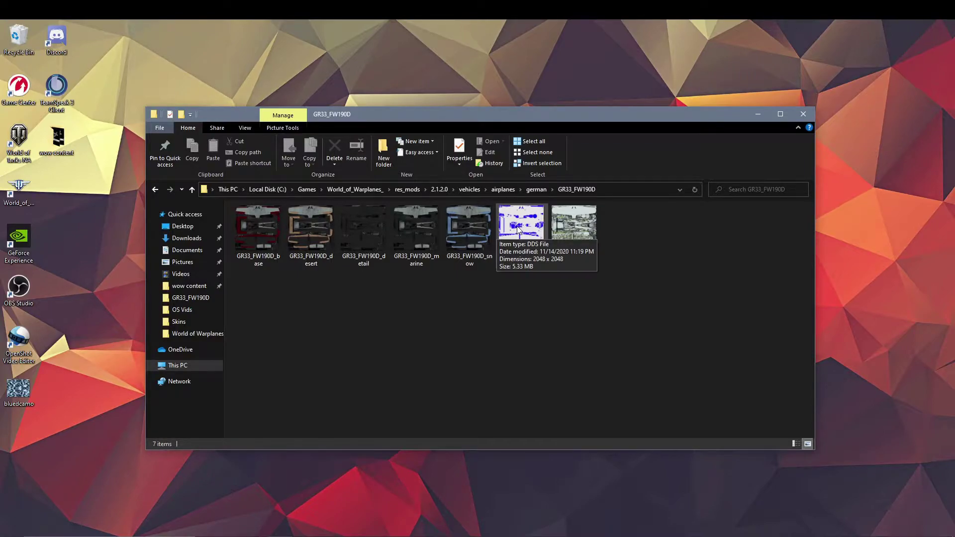
Open GR33_FW190D_woodland.dds in paint.net, setting .dds files to always open with it
{"action": "right_click", "coordinate": [572, 227]}
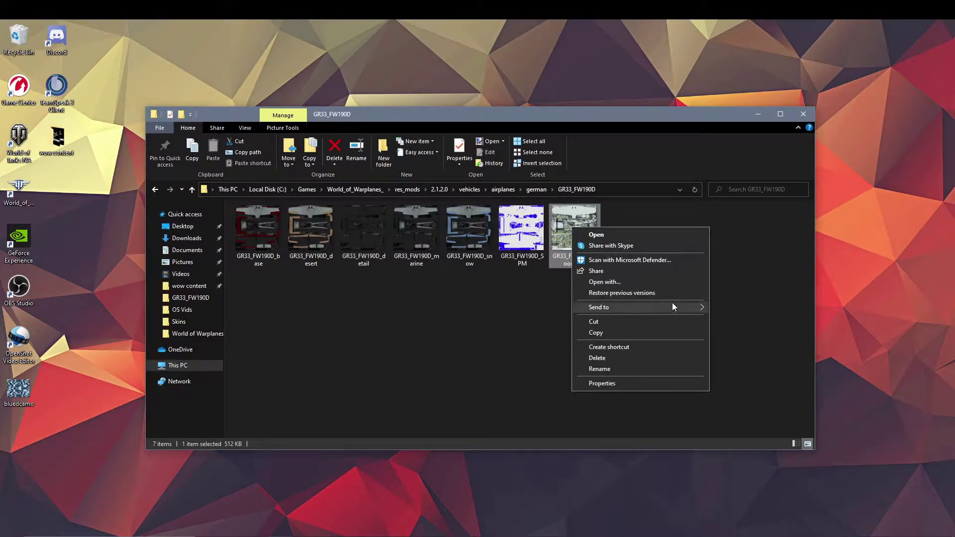
{"action": "left_click", "coordinate": [666, 282]}
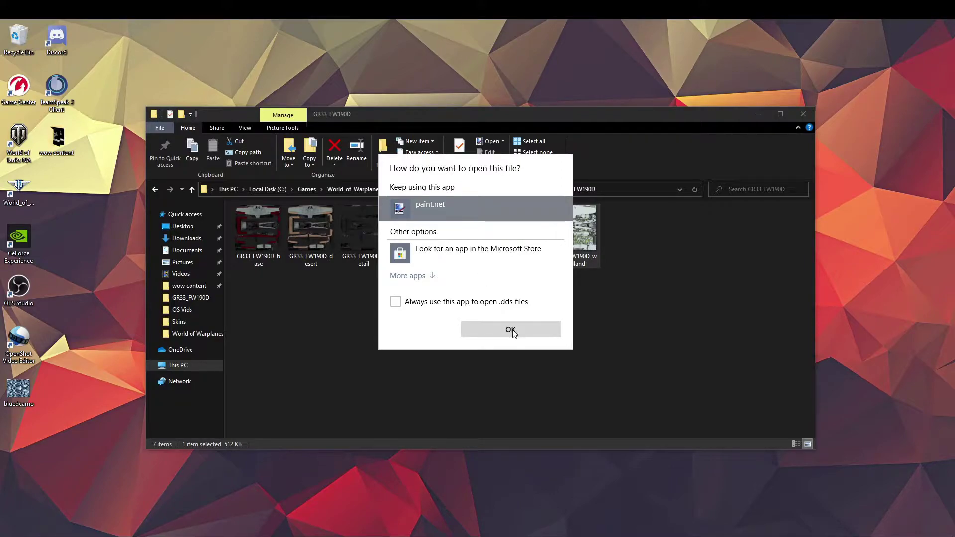
{"action": "left_click", "coordinate": [396, 302]}
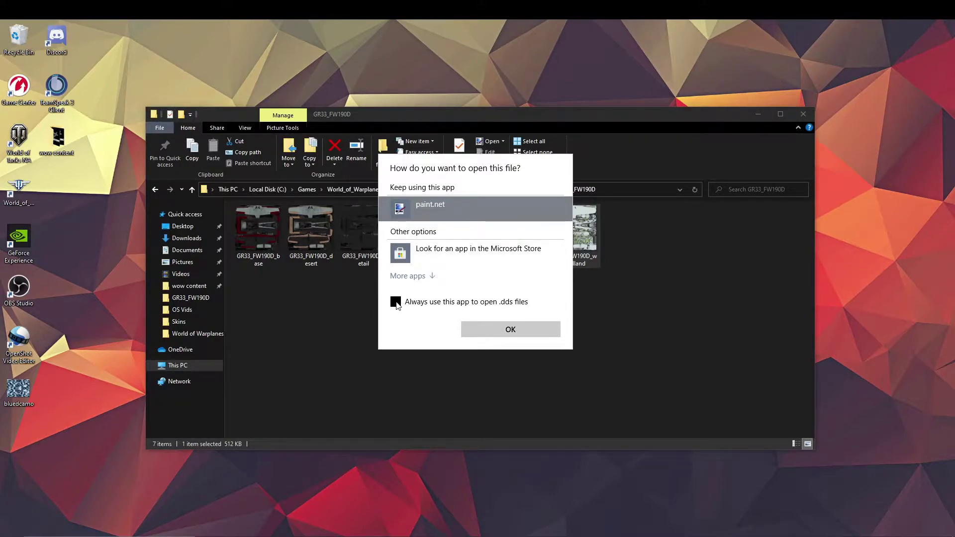
{"action": "left_click", "coordinate": [495, 328]}
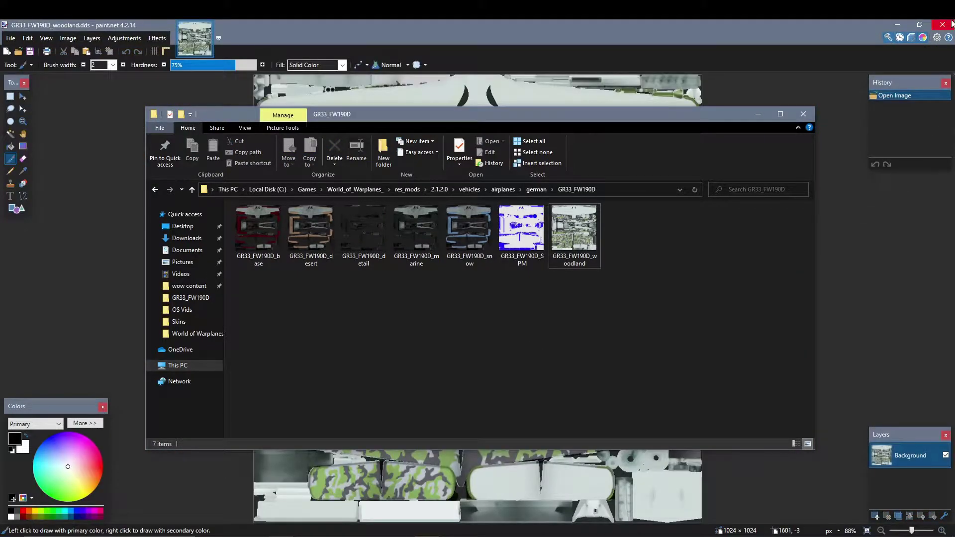
Close the woodland texture and preview the snow and marine textures in paint.net
{"action": "left_click", "coordinate": [949, 25]}
{"action": "left_click", "coordinate": [949, 25]}
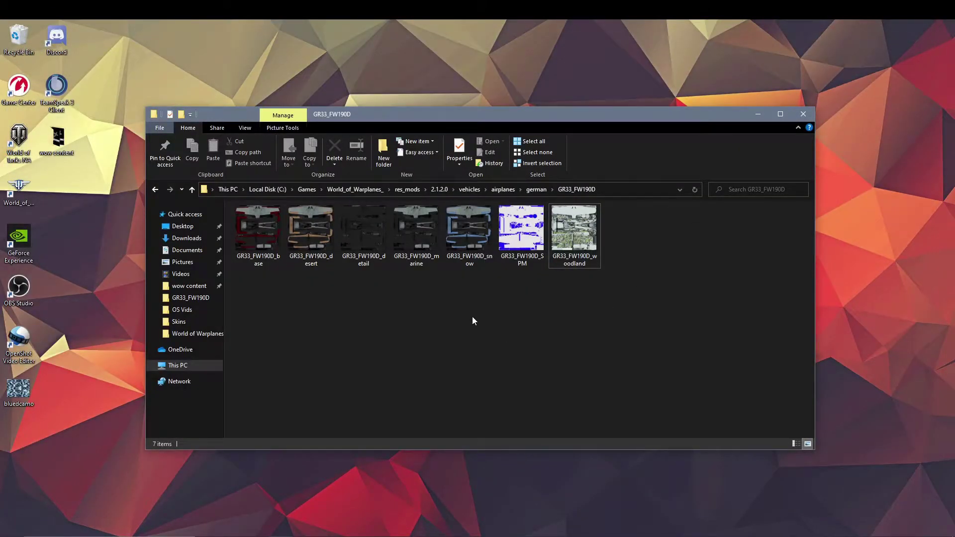
{"action": "double_click", "coordinate": [467, 240]}
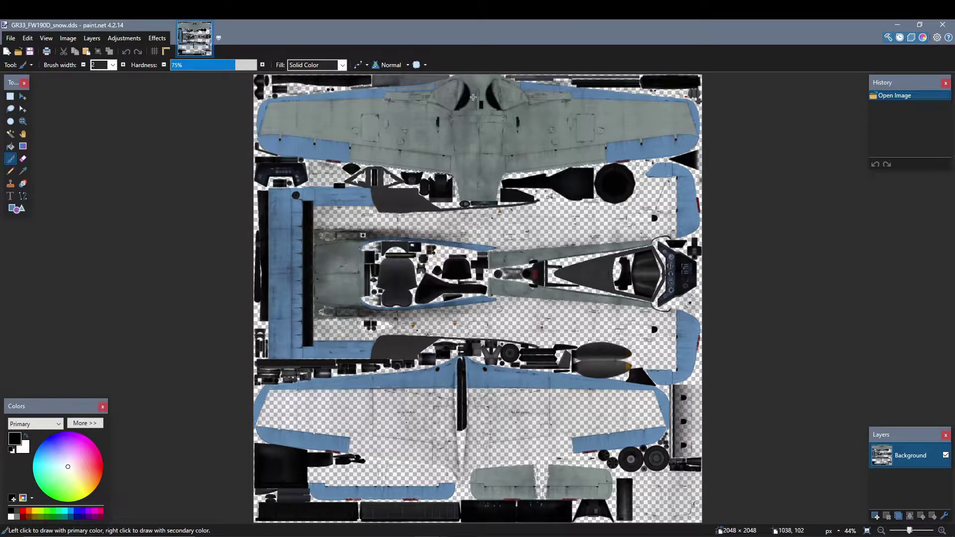
{"action": "left_click", "coordinate": [943, 25]}
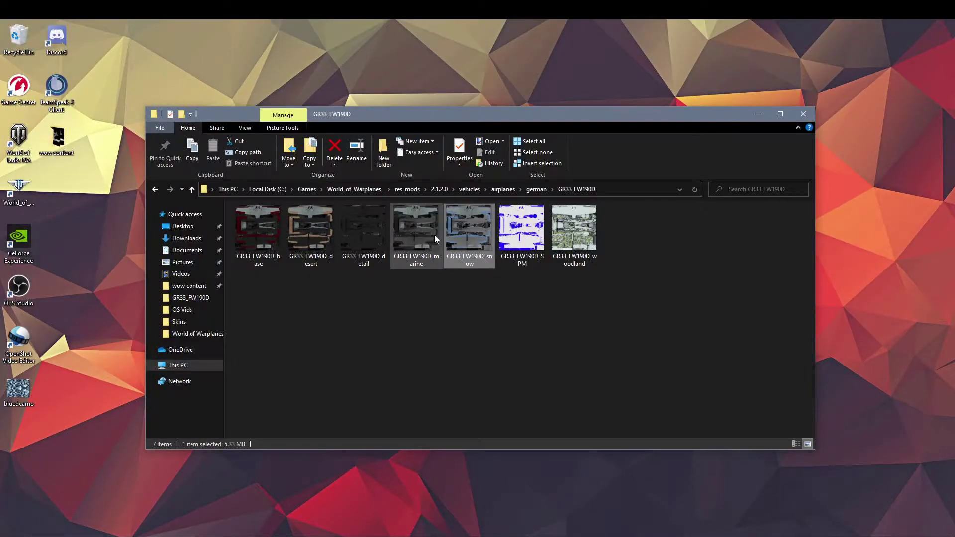
{"action": "double_click", "coordinate": [421, 238]}
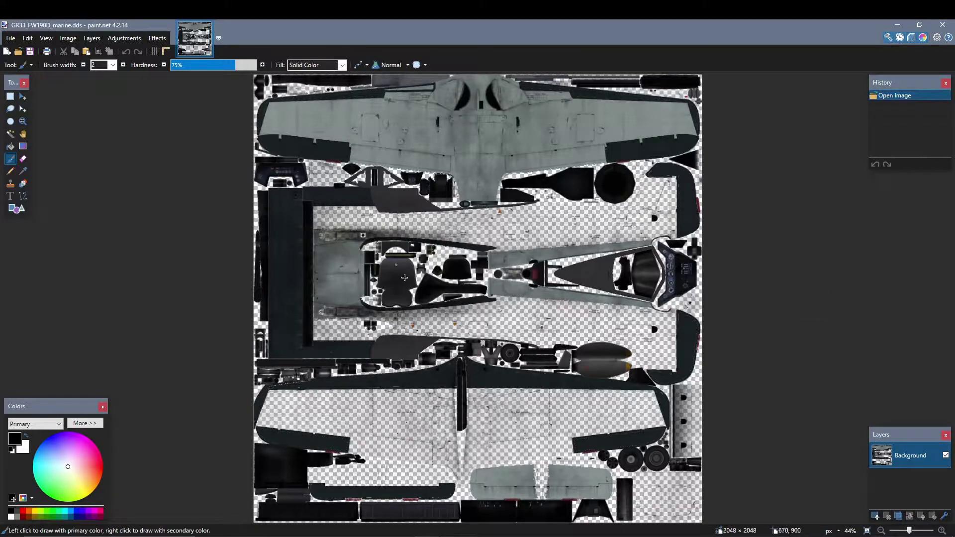
{"action": "left_click", "coordinate": [943, 24]}
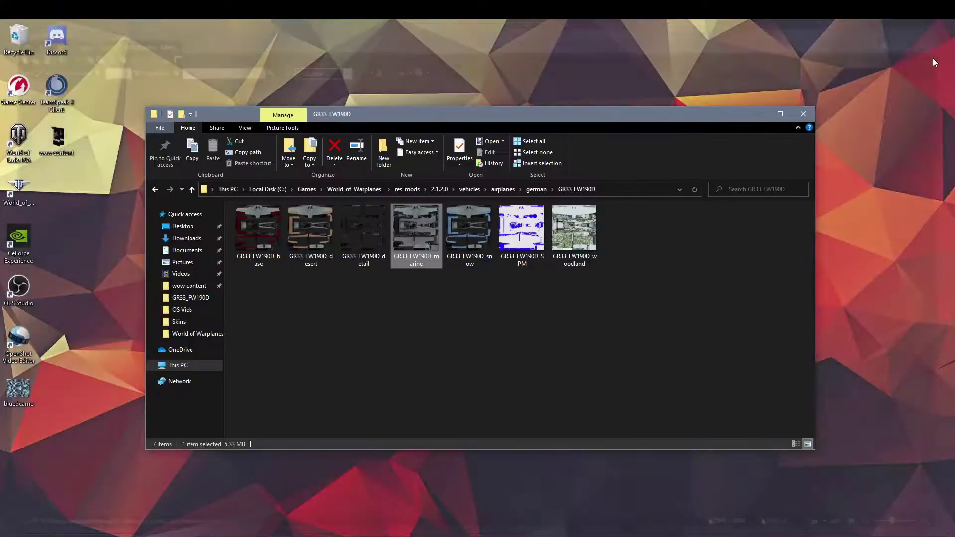
Recheck the woodland texture, then keep the snow texture and minimize paint.net and the folder
{"action": "left_click", "coordinate": [577, 235]}
{"action": "double_click", "coordinate": [577, 234]}
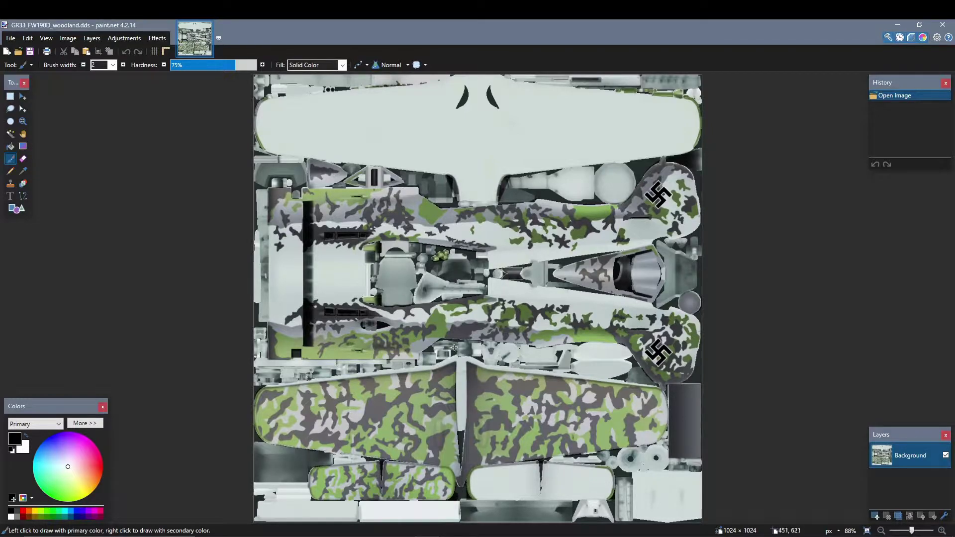
{"action": "left_click", "coordinate": [943, 24]}
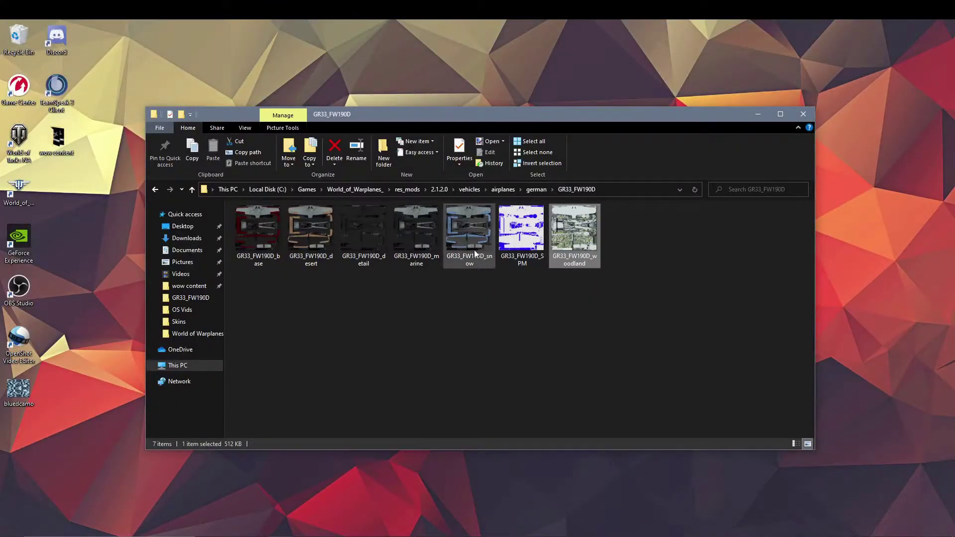
{"action": "left_click", "coordinate": [468, 231]}
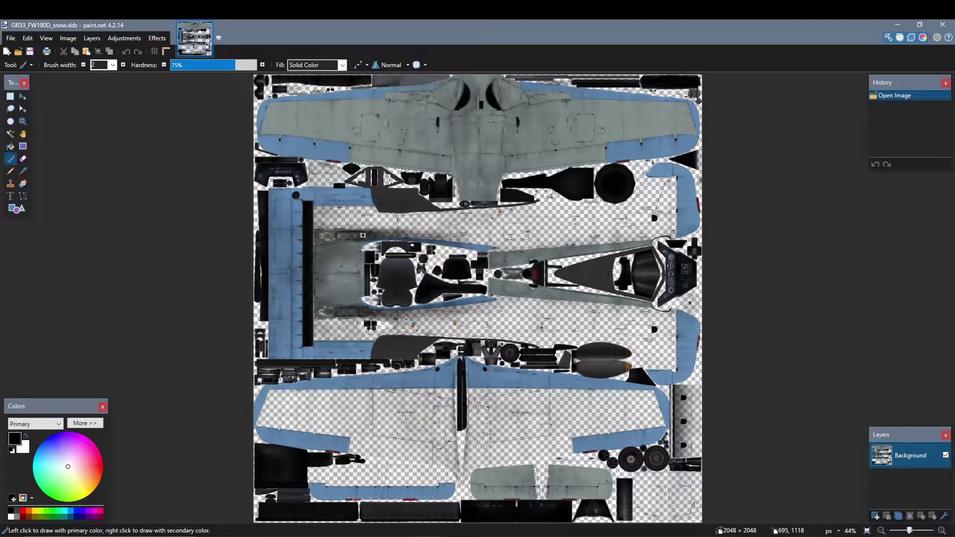
{"action": "left_click", "coordinate": [900, 25]}
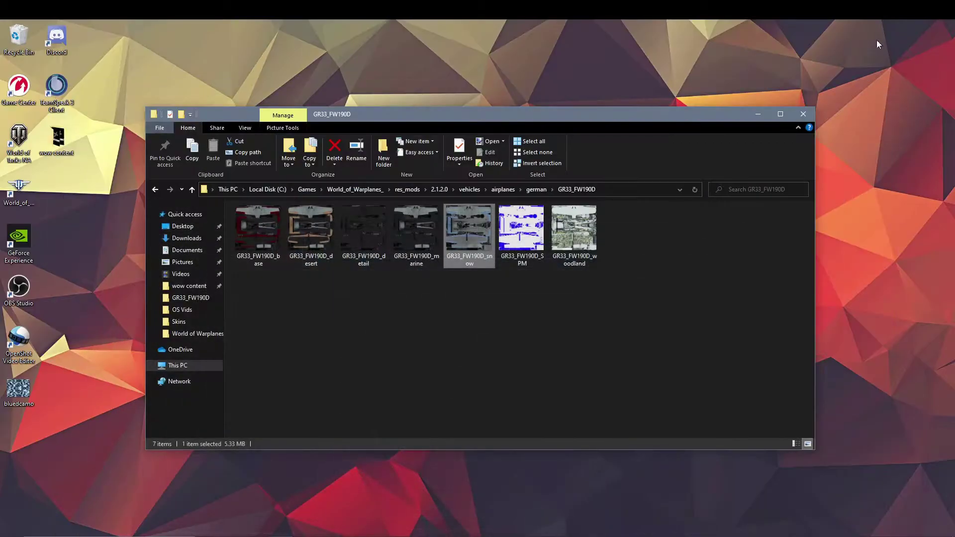
{"action": "left_click", "coordinate": [759, 115]}
Return to the 'digital camo' image results and preview the Camo Vinyl Car Wrap Film image
{"action": "mouse_move", "coordinate": [257, 535]}
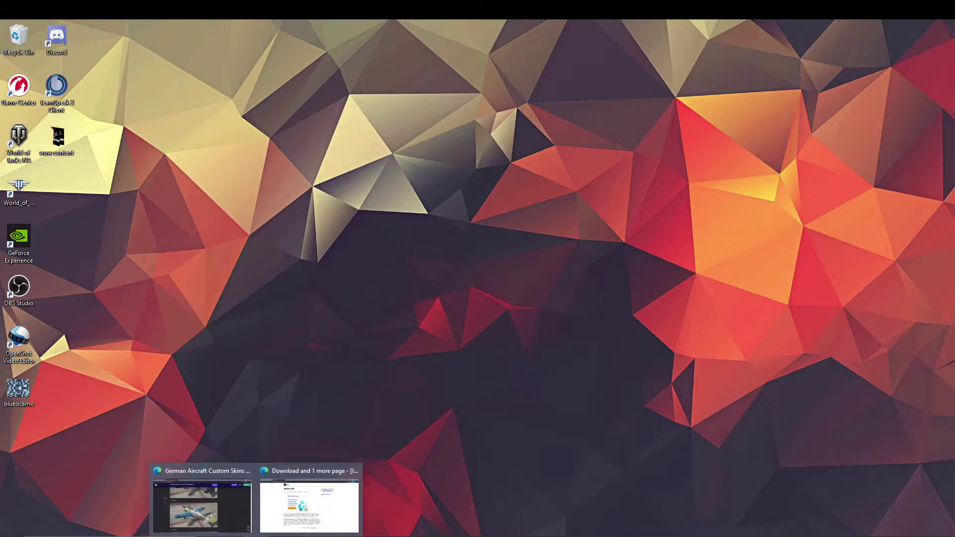
{"action": "left_click", "coordinate": [299, 522]}
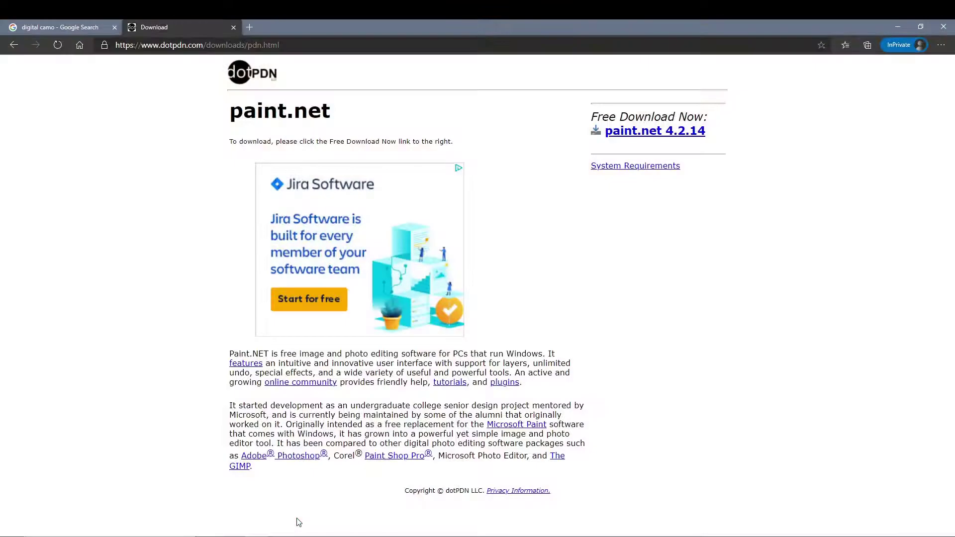
{"action": "left_click", "coordinate": [59, 27]}
{"action": "scroll", "coordinate": [198, 83], "scroll_direction": "up", "scroll_amount": 3}
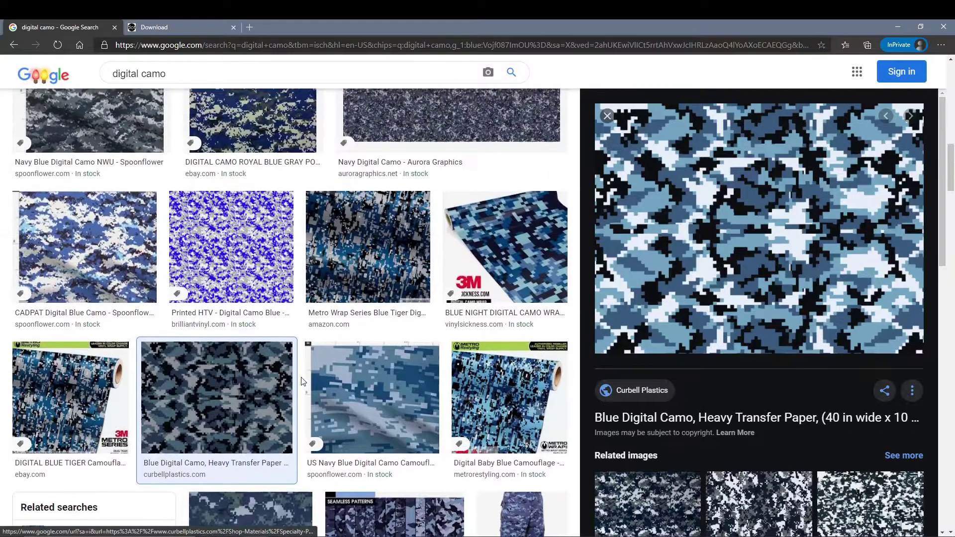
{"action": "scroll", "coordinate": [257, 289], "scroll_direction": "up", "scroll_amount": 7}
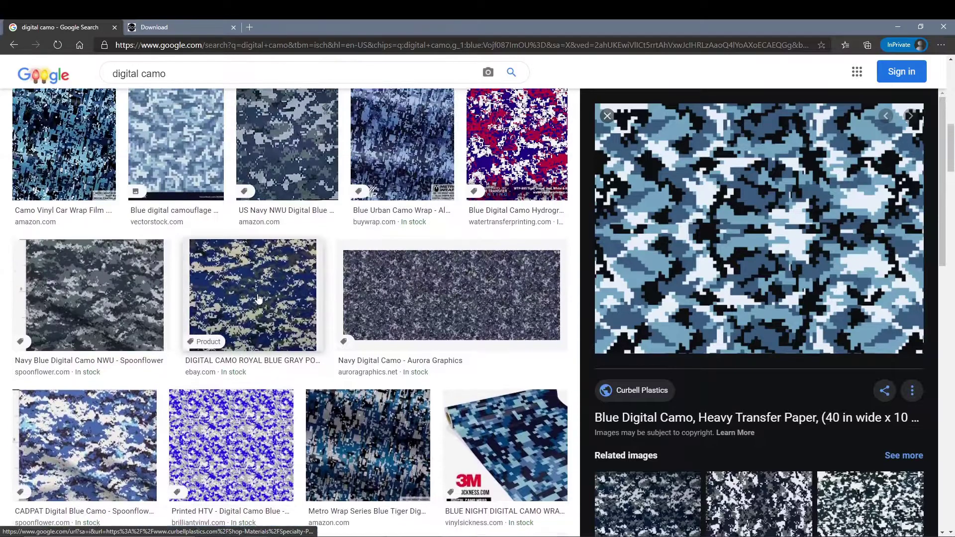
{"action": "scroll", "coordinate": [258, 289], "scroll_direction": "up", "scroll_amount": 7}
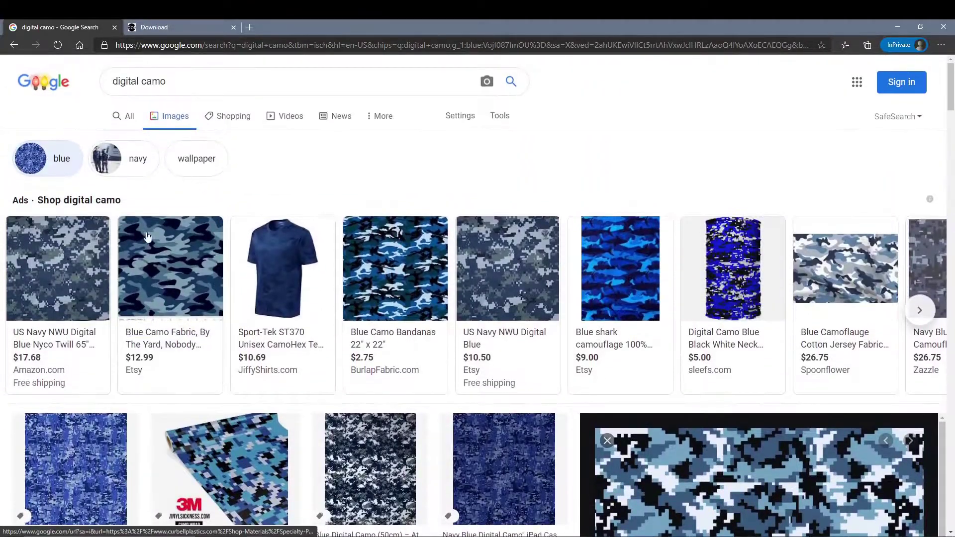
{"action": "scroll", "coordinate": [231, 322], "scroll_direction": "down", "scroll_amount": 2}
{"action": "scroll", "coordinate": [231, 322], "scroll_direction": "down", "scroll_amount": 4}
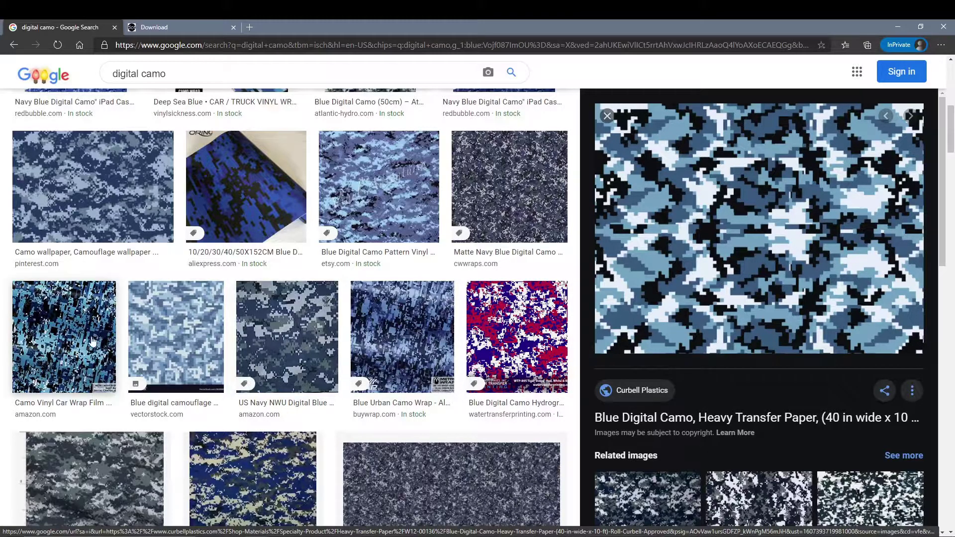
{"action": "left_click", "coordinate": [72, 342]}
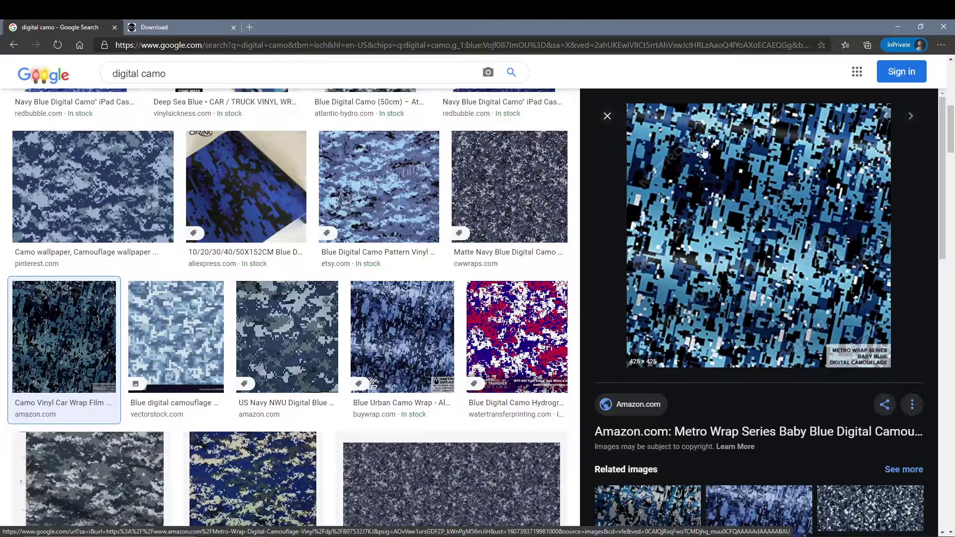
{"action": "left_click", "coordinate": [608, 117]}
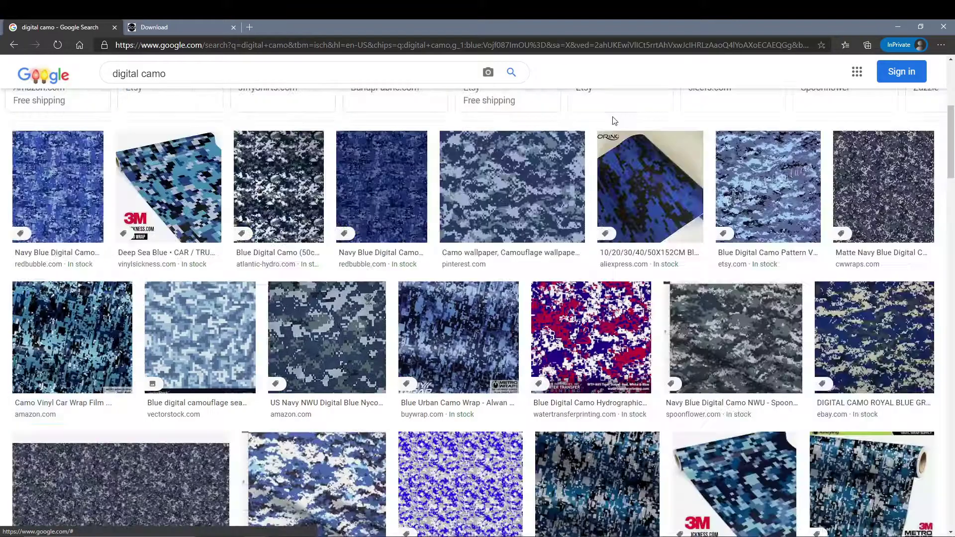
Preview the Blue Digital Camo, Heavy Transfer Paper image from the results
{"action": "scroll", "coordinate": [544, 380], "scroll_direction": "down", "scroll_amount": 5}
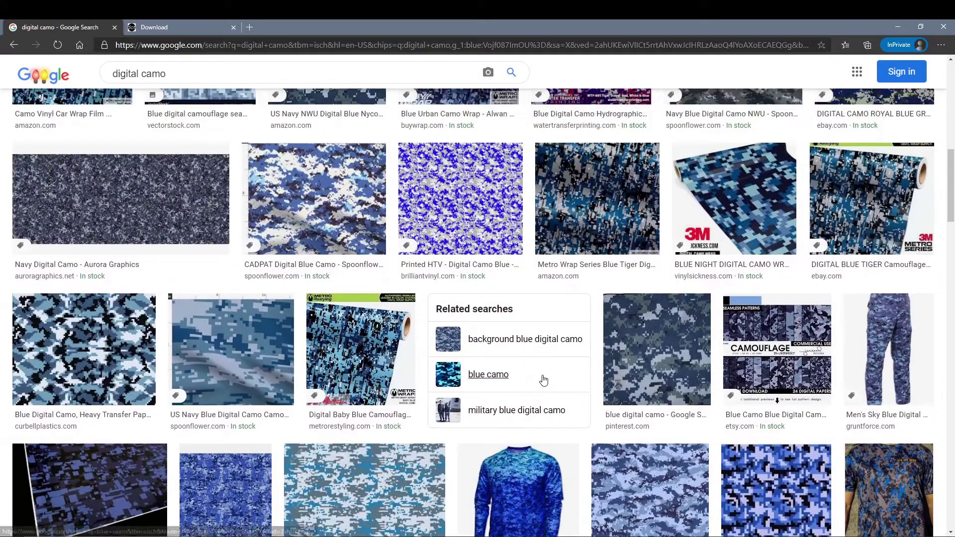
{"action": "scroll", "coordinate": [544, 381], "scroll_direction": "up", "scroll_amount": 8}
{"action": "scroll", "coordinate": [544, 382], "scroll_direction": "up", "scroll_amount": 3}
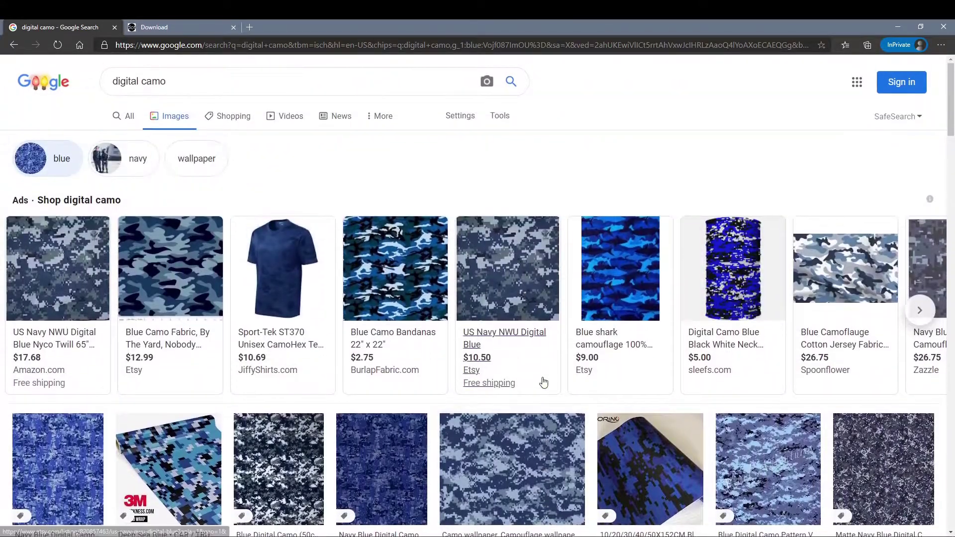
{"action": "scroll", "coordinate": [545, 382], "scroll_direction": "down", "scroll_amount": 10}
{"action": "scroll", "coordinate": [545, 382], "scroll_direction": "down", "scroll_amount": 2}
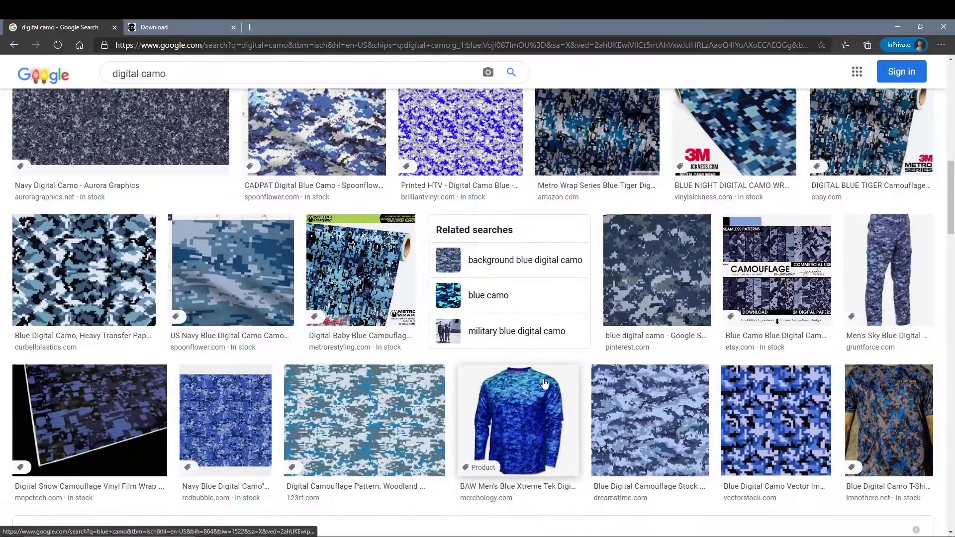
{"action": "left_click", "coordinate": [85, 269]}
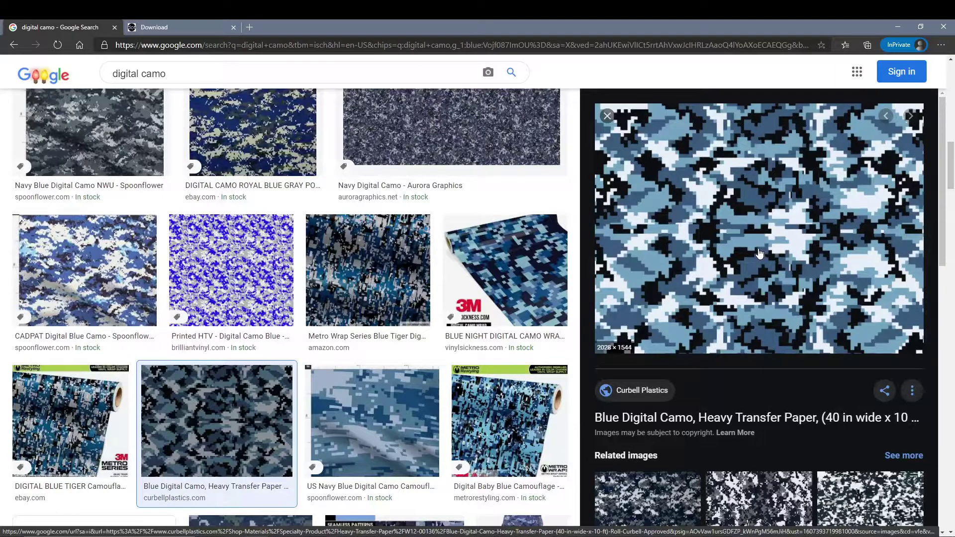
Check the desktop bluedcamo image in Photos, copy it, and return to the snow texture in paint.net
{"action": "left_click", "coordinate": [897, 28]}
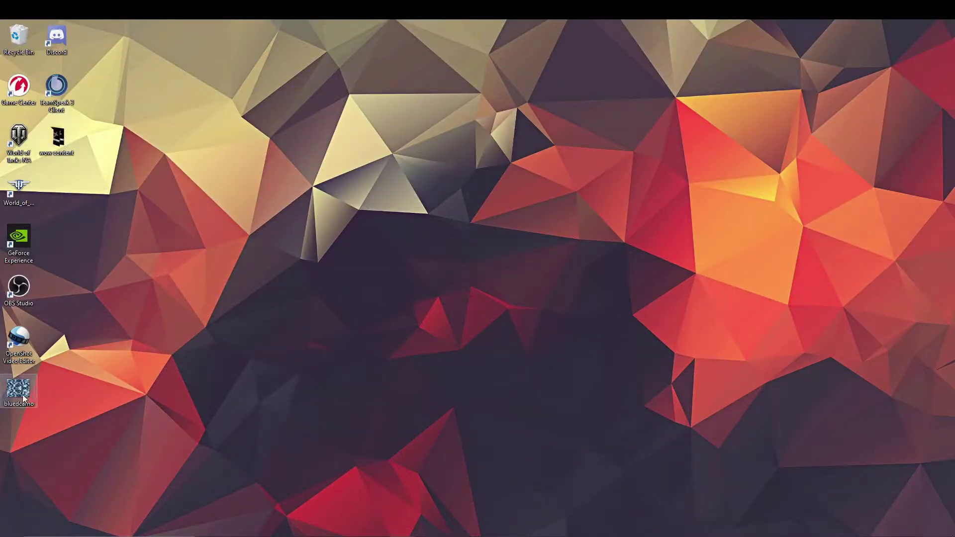
{"action": "double_click", "coordinate": [23, 396]}
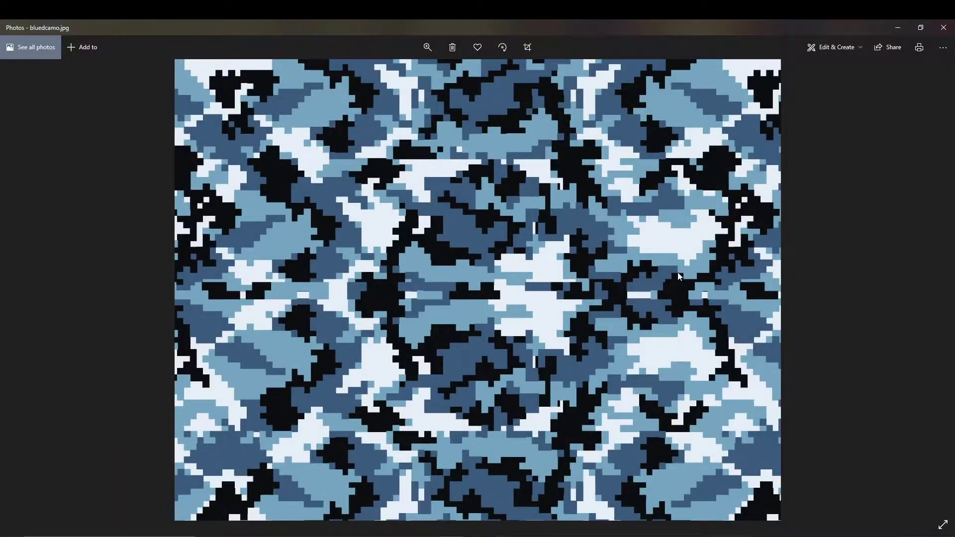
{"action": "left_click", "coordinate": [944, 27]}
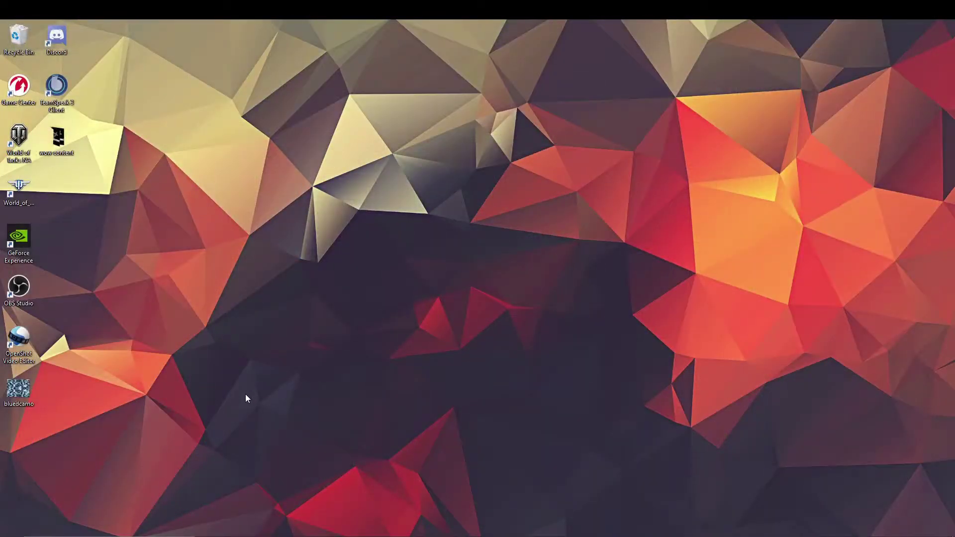
{"action": "right_click", "coordinate": [18, 392]}
{"action": "left_click", "coordinate": [68, 333]}
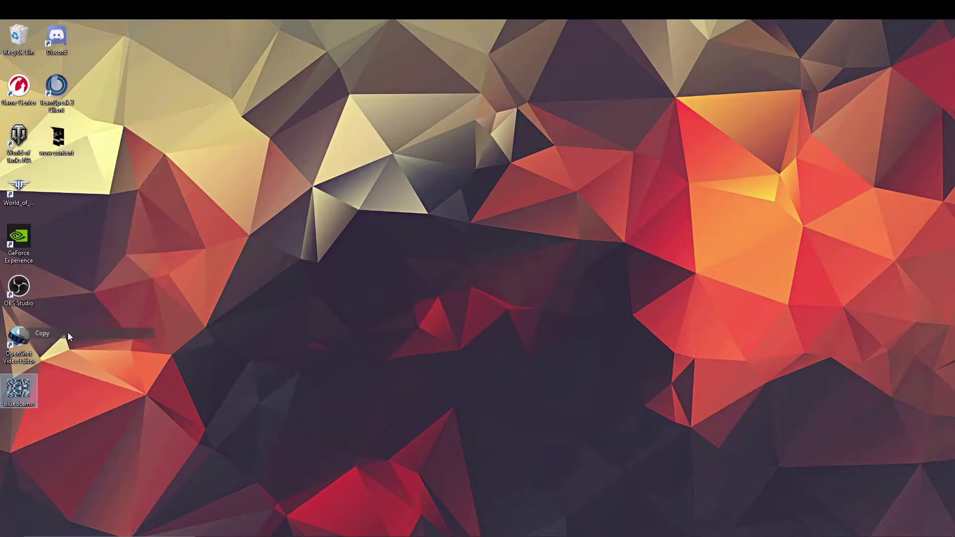
{"action": "left_click", "coordinate": [411, 529]}
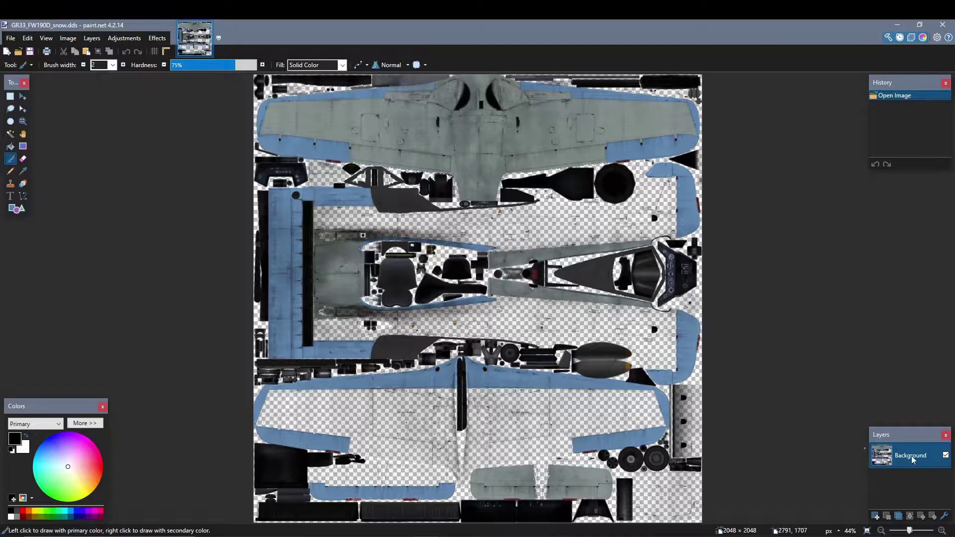
Paste the blue camo onto a new Layer 2 and stretch it over the 2048 × 2048 texture
{"action": "left_click", "coordinate": [876, 517]}
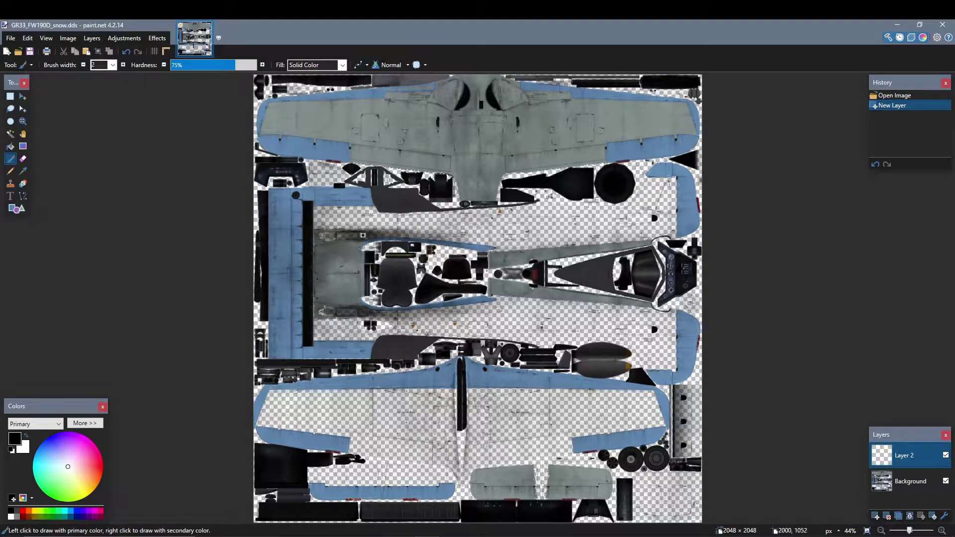
{"action": "left_click", "coordinate": [88, 57]}
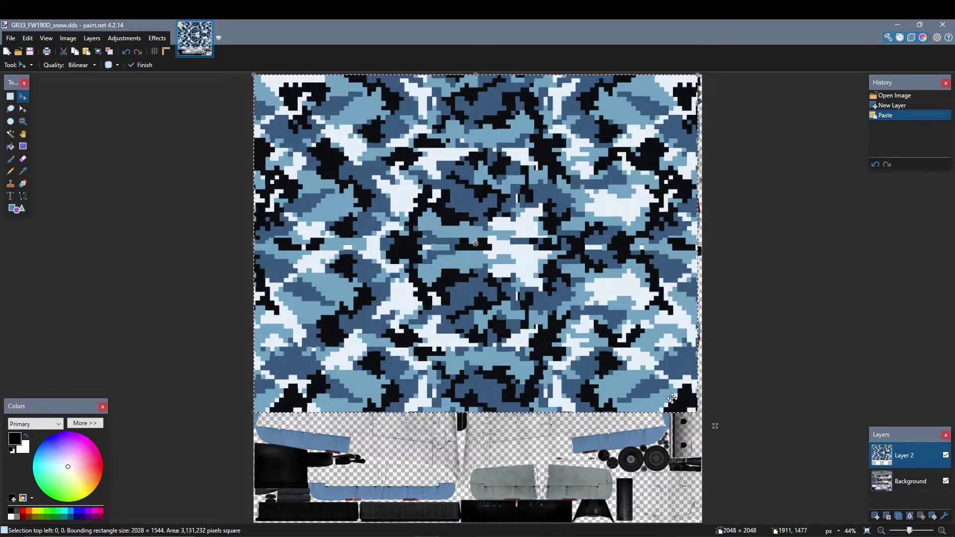
{"action": "left_click_drag", "start_coordinate": [698, 414], "coordinate": [706, 526]}
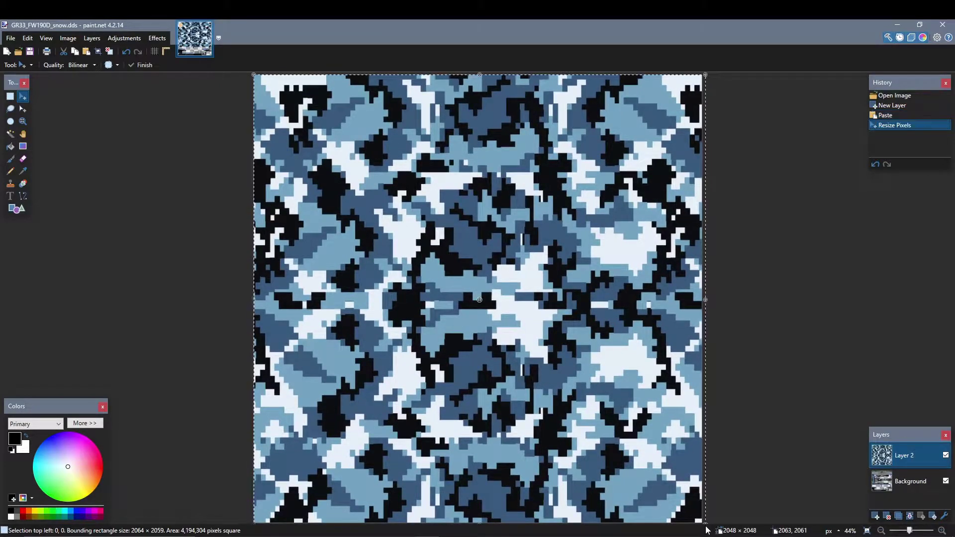
{"action": "key", "text": "ctrl+d"}
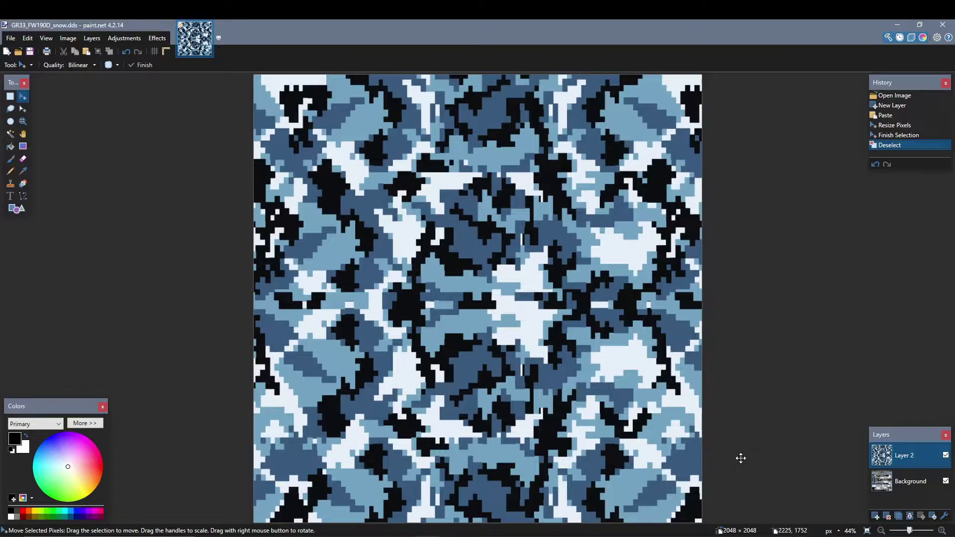
Hide the camo layer, activate Background, and Magic Wand the transparent empty areas
{"action": "left_click", "coordinate": [946, 456]}
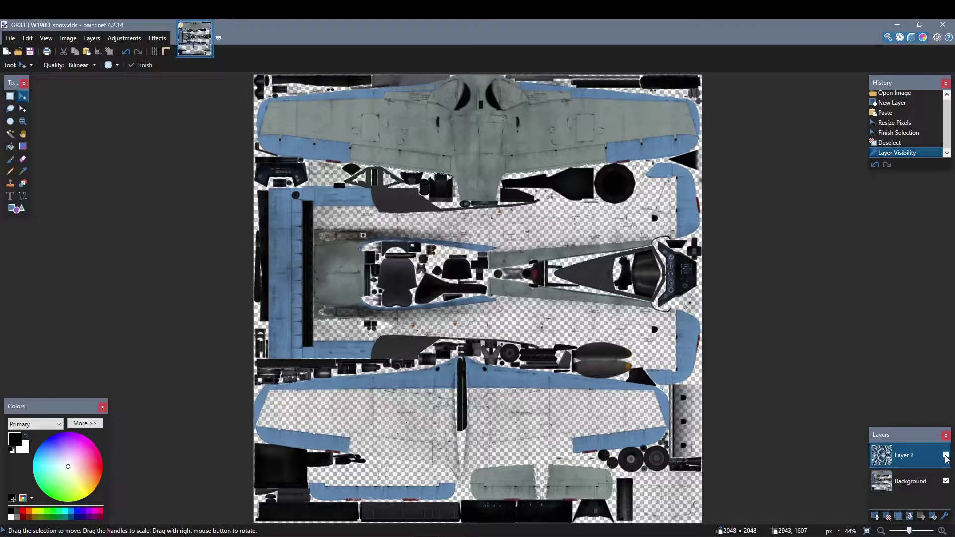
{"action": "left_click", "coordinate": [930, 482]}
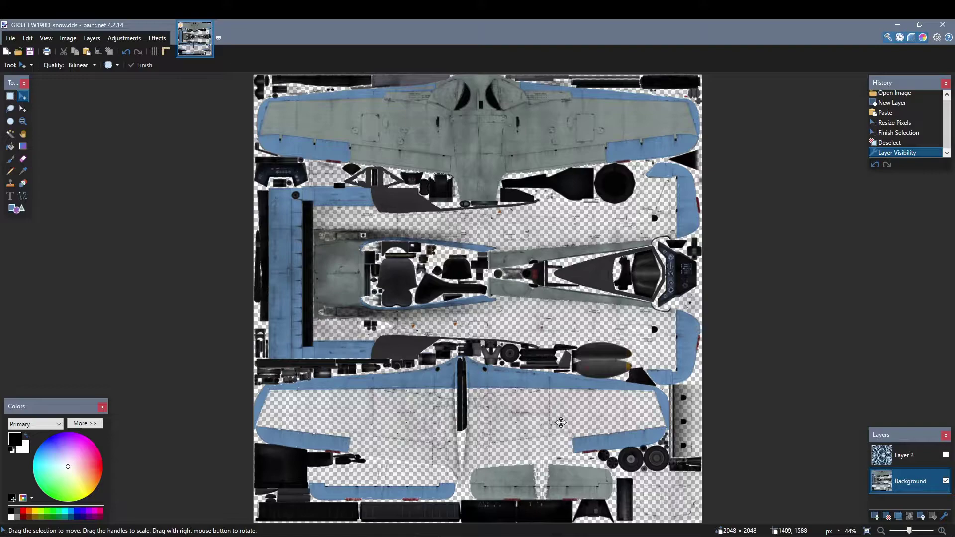
{"action": "left_click", "coordinate": [11, 137]}
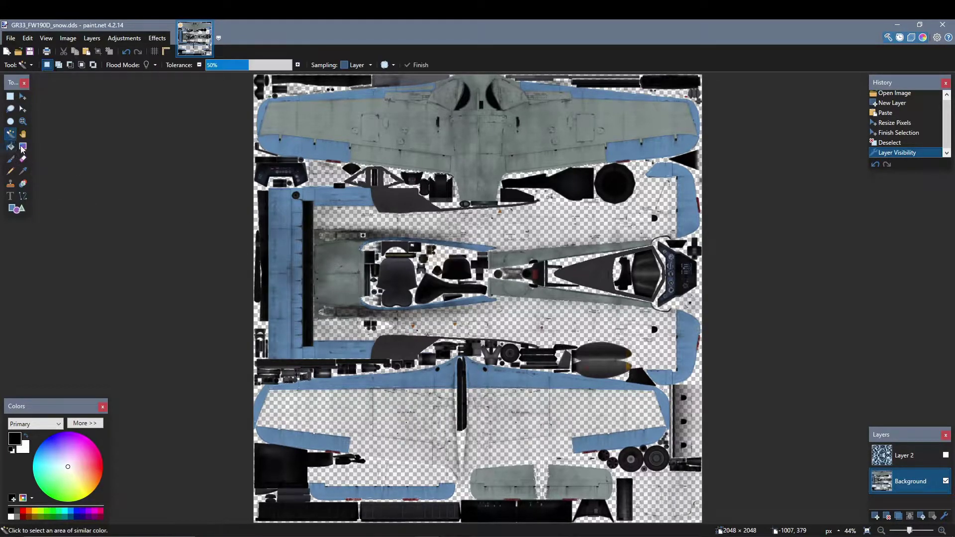
{"action": "left_click", "coordinate": [608, 409]}
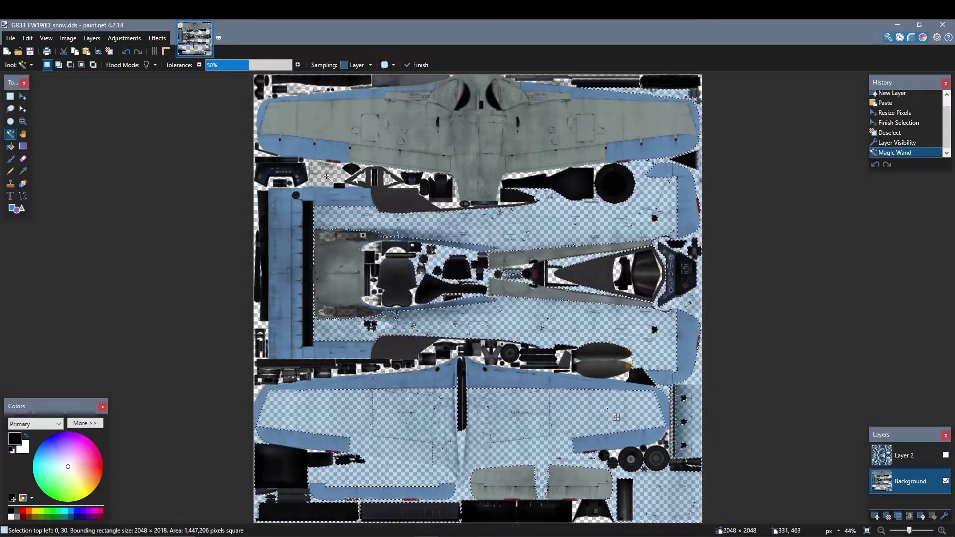
Add the upper empty areas to the selection, undoing accidental dark-shape picks
{"action": "left_click", "coordinate": [339, 187], "text": "ctrl"}
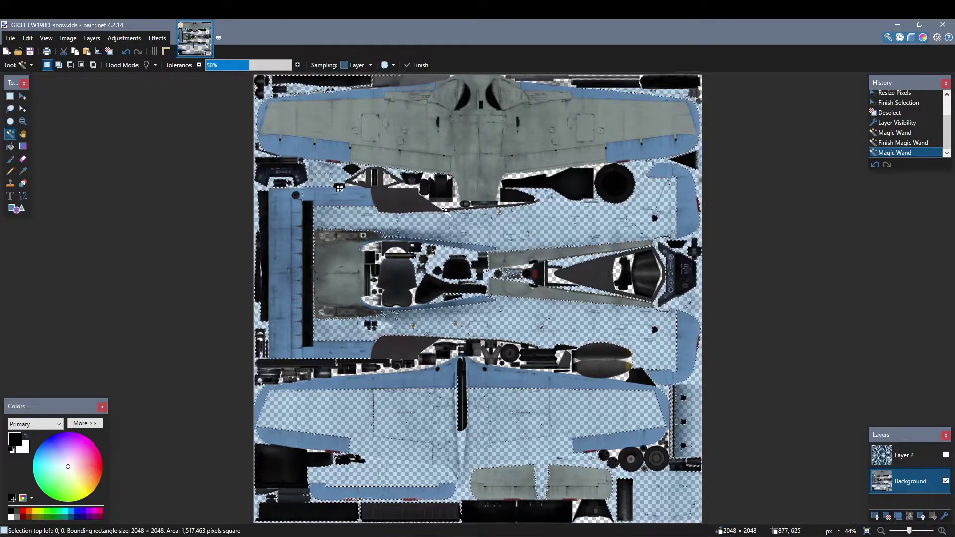
{"action": "left_click", "coordinate": [460, 216], "text": "ctrl"}
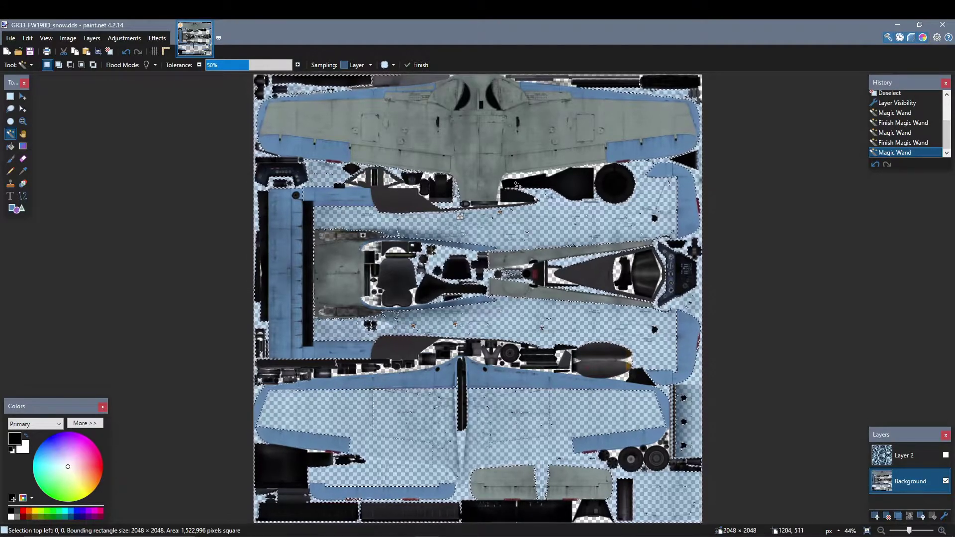
{"action": "left_click", "coordinate": [557, 174], "text": "ctrl"}
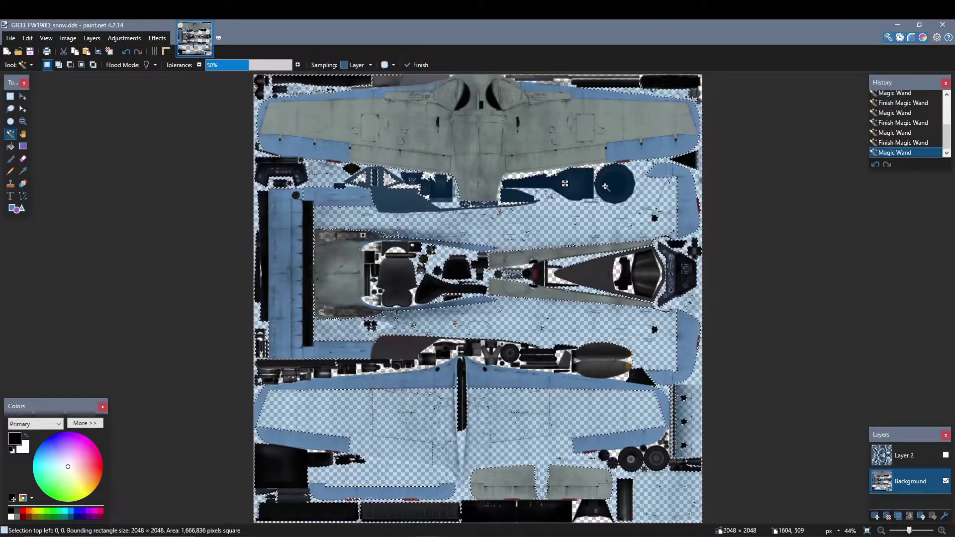
{"action": "key", "text": "ctrl+z"}
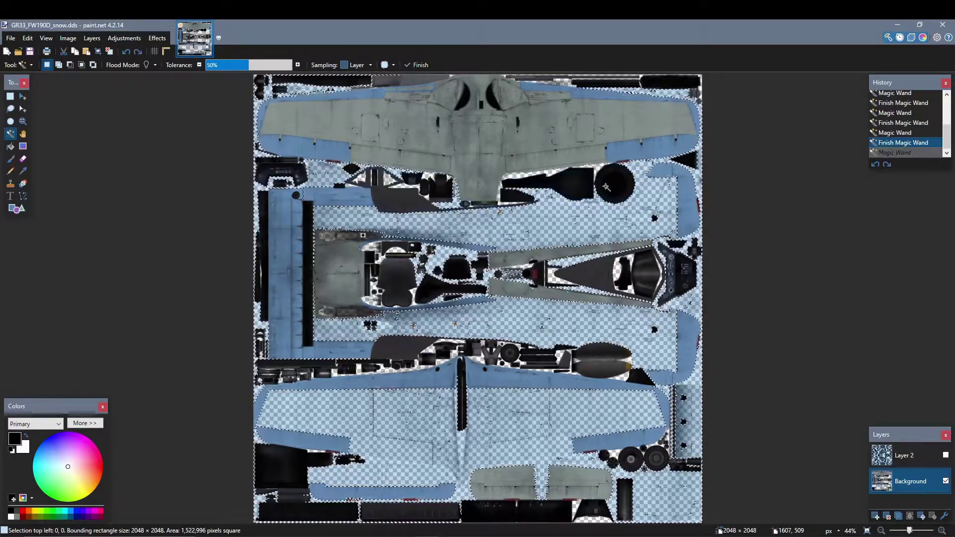
{"action": "left_click", "coordinate": [601, 170]}
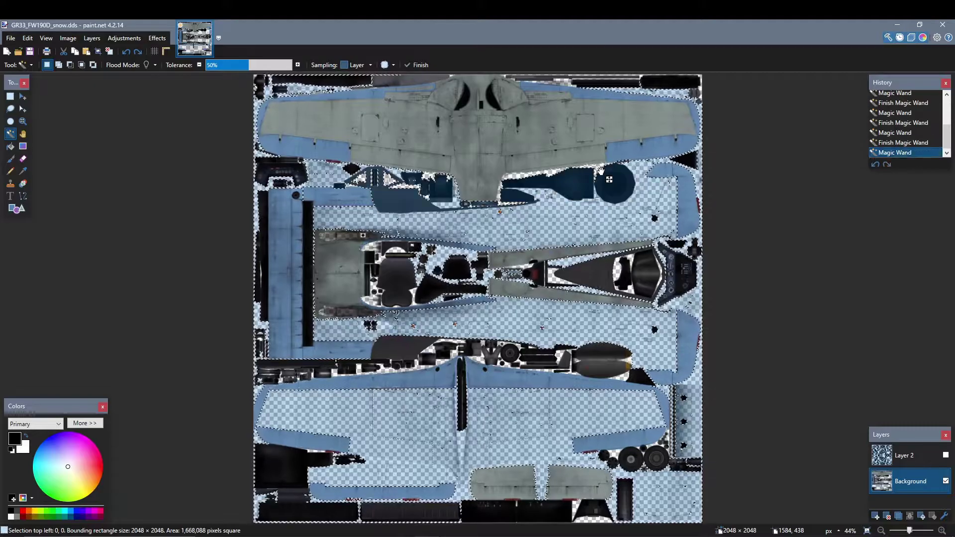
{"action": "key", "text": "ctrl+z"}
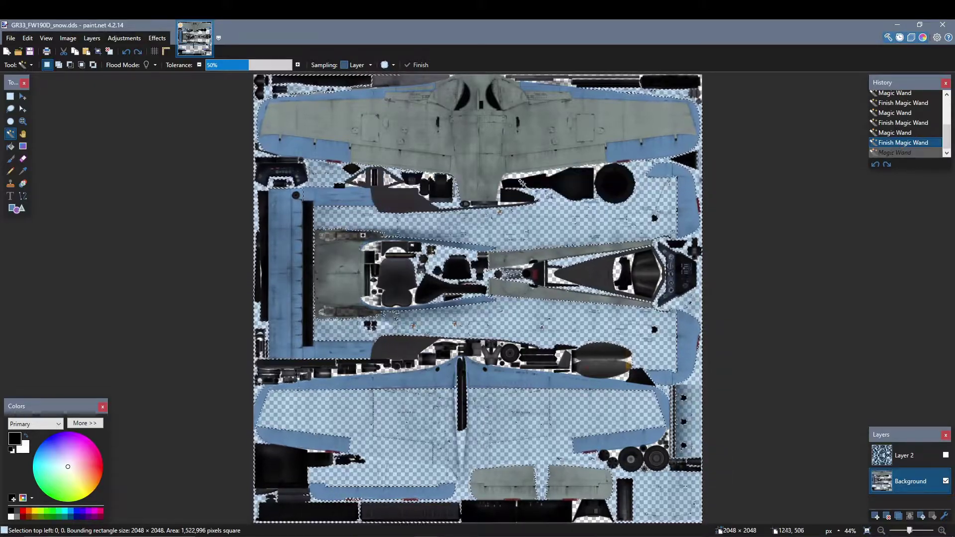
{"action": "left_click", "coordinate": [527, 183]}
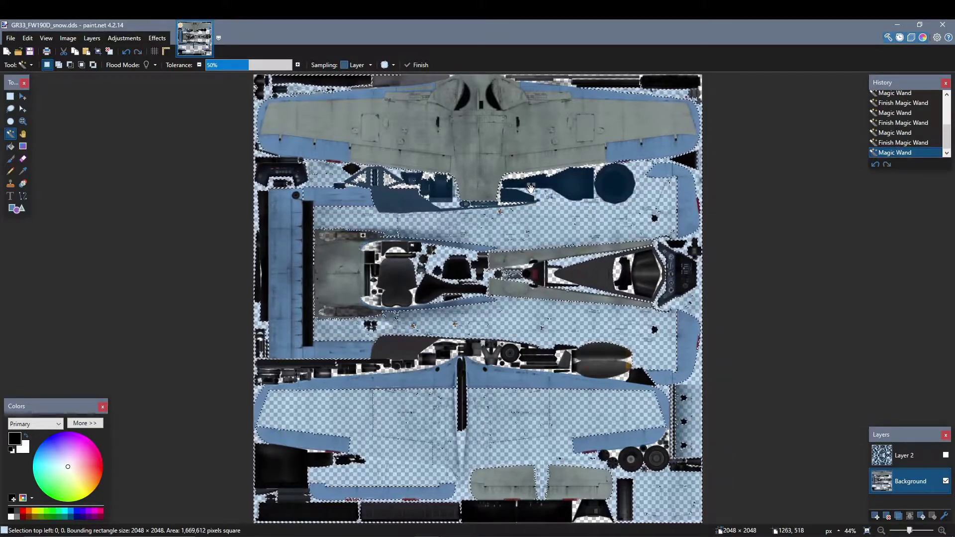
{"action": "key", "text": "ctrl+z"}
{"action": "left_click", "coordinate": [523, 188]}
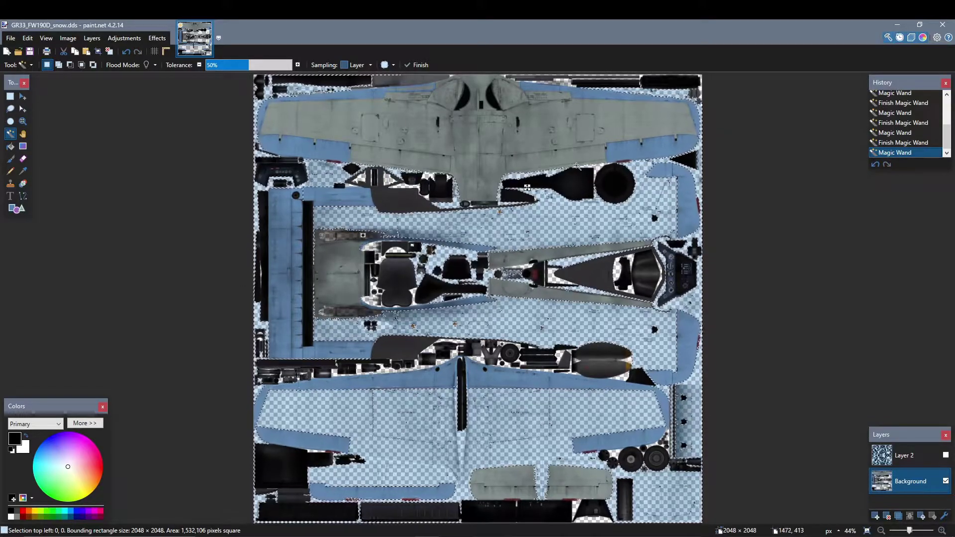
{"action": "left_click", "coordinate": [399, 191]}
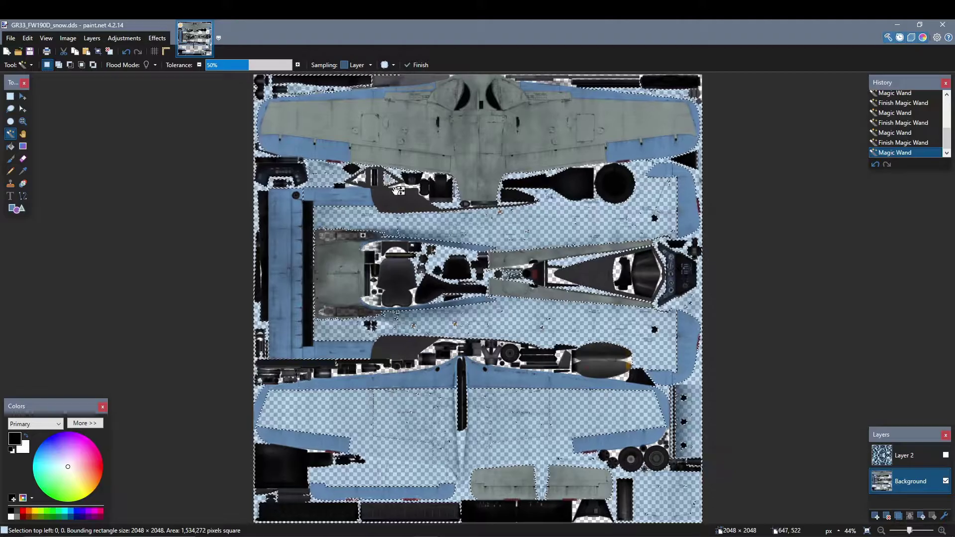
{"action": "left_click", "coordinate": [365, 185]}
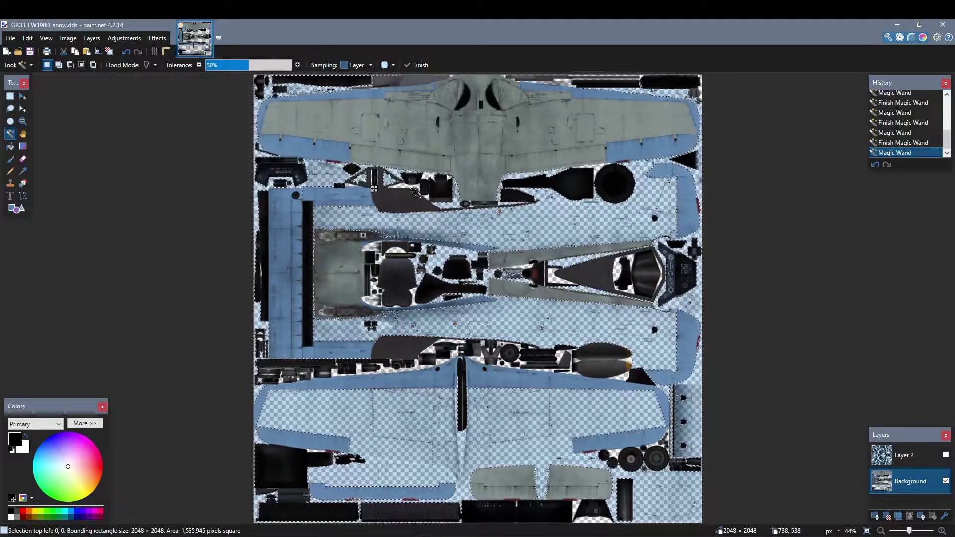
{"action": "left_click", "coordinate": [439, 197]}
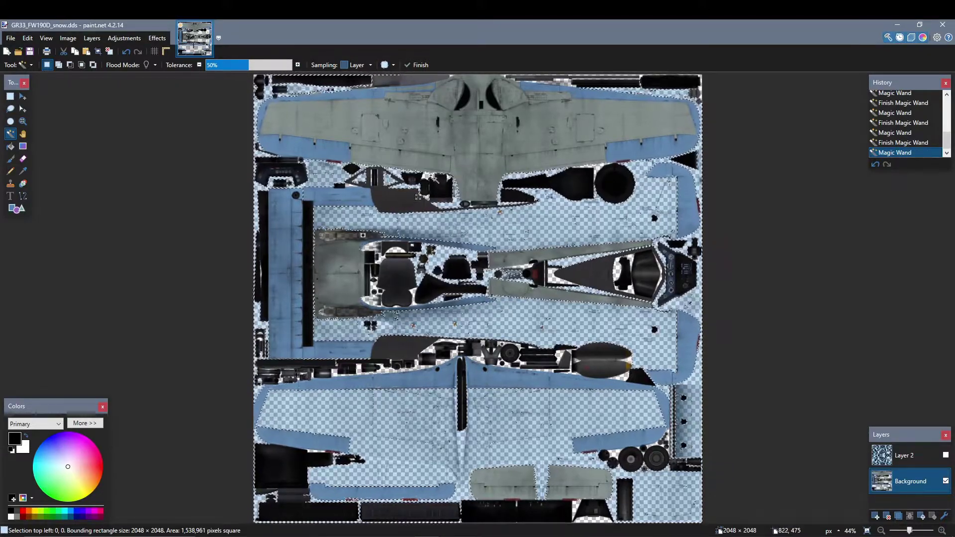
Add the middle empty areas, undoing picks that grabbed the cockpit
{"action": "left_click", "coordinate": [512, 282]}
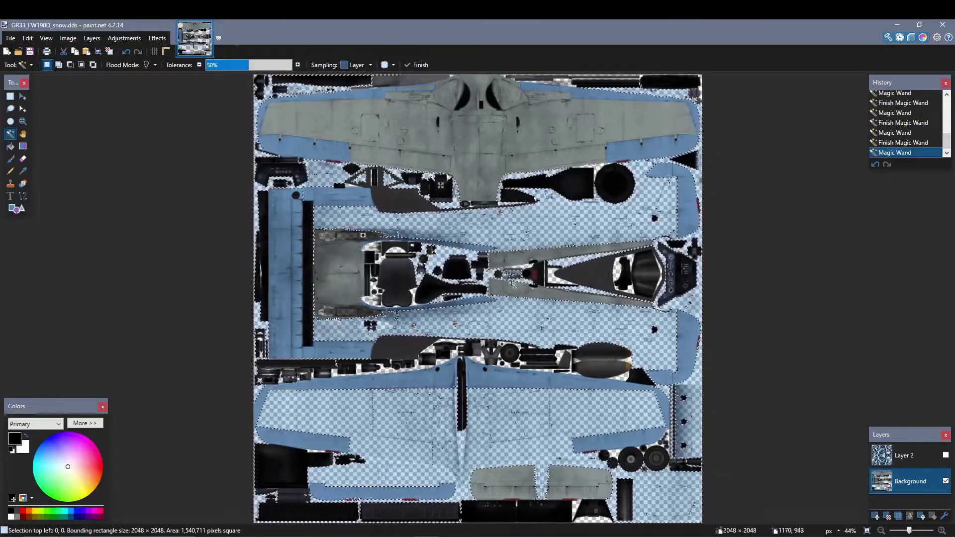
{"action": "left_click", "coordinate": [630, 276]}
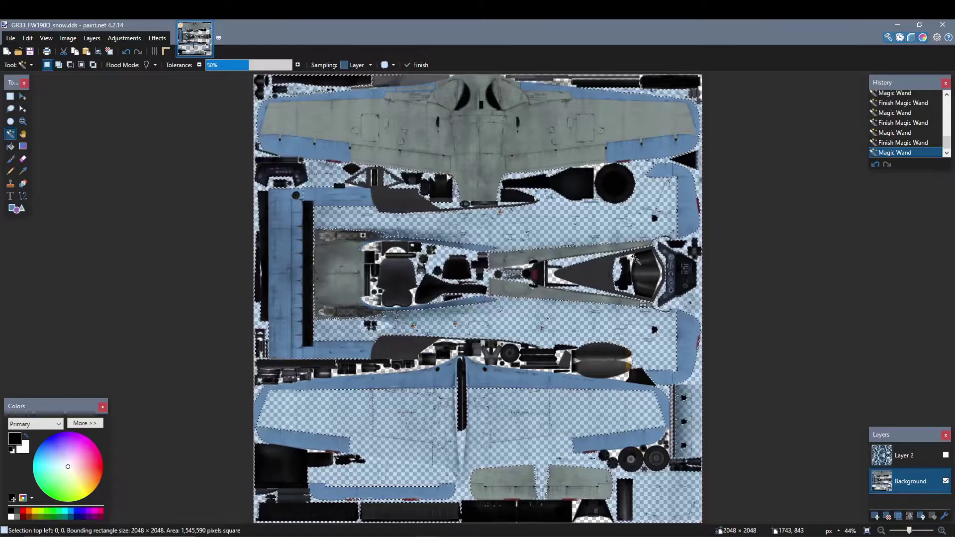
{"action": "key", "text": "ctrl+z"}
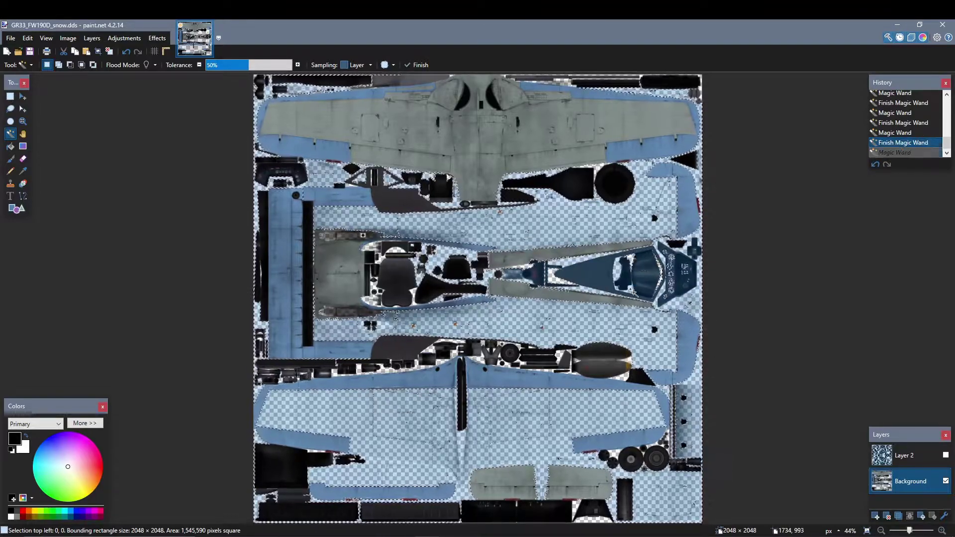
{"action": "left_click", "coordinate": [633, 262], "text": "ctrl"}
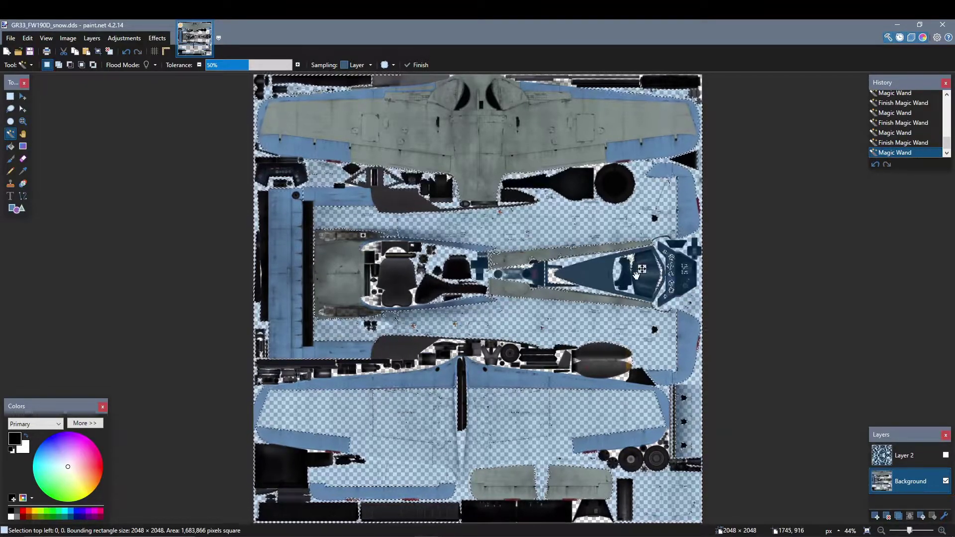
{"action": "key", "text": "ctrl+z"}
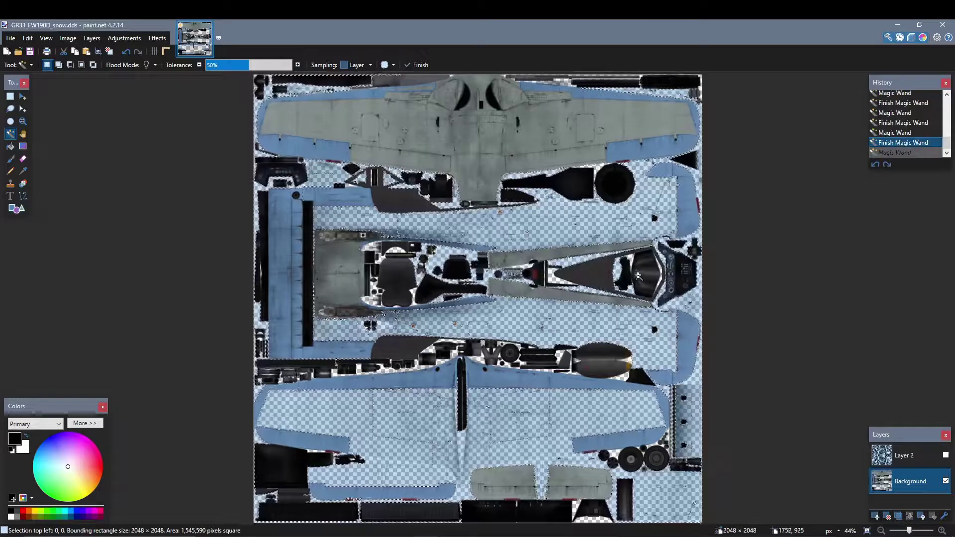
{"action": "left_click", "coordinate": [557, 282], "text": "ctrl"}
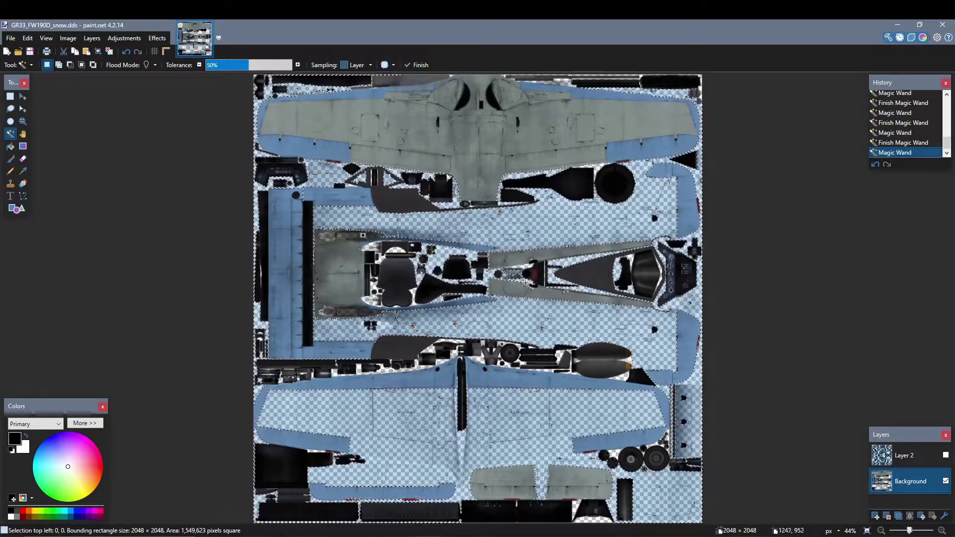
{"action": "left_click", "coordinate": [374, 303], "text": "ctrl"}
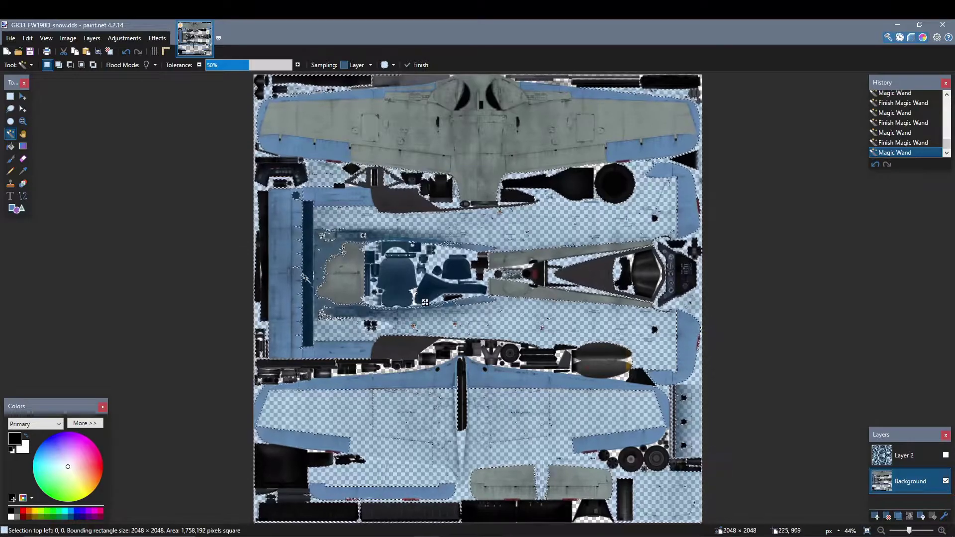
{"action": "key", "text": "ctrl+z"}
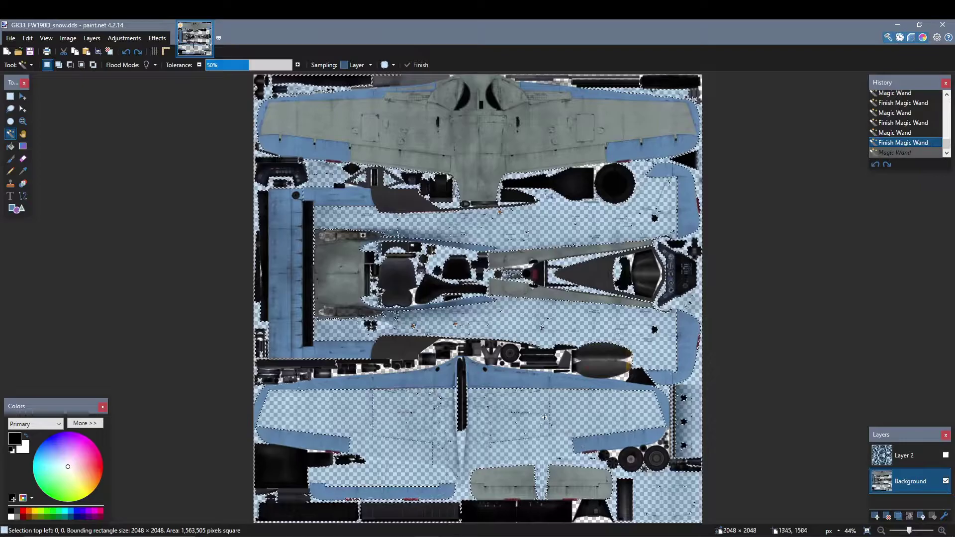
Add the lower empty areas while leaving the dark bottom strip unselected
{"action": "left_click", "coordinate": [440, 354], "text": "ctrl"}
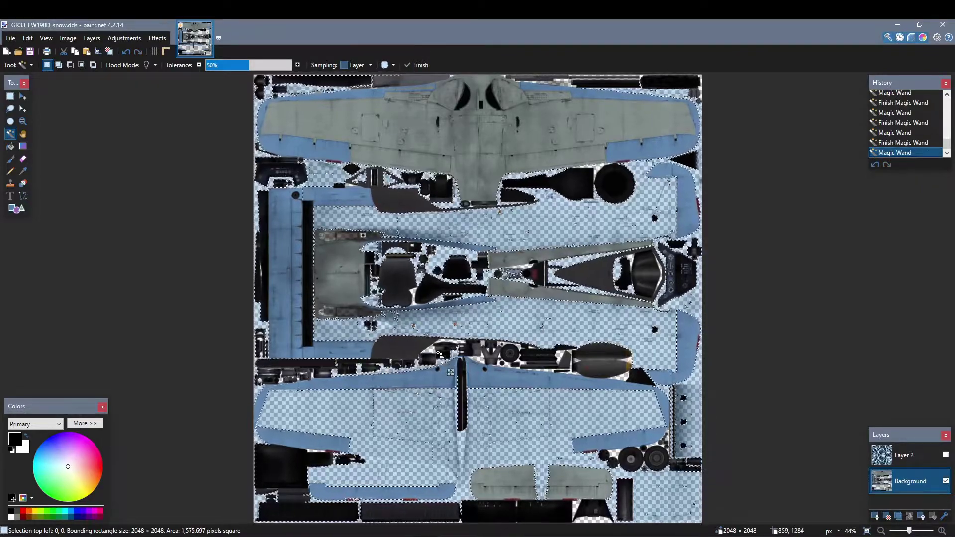
{"action": "left_click", "coordinate": [489, 370], "text": "ctrl"}
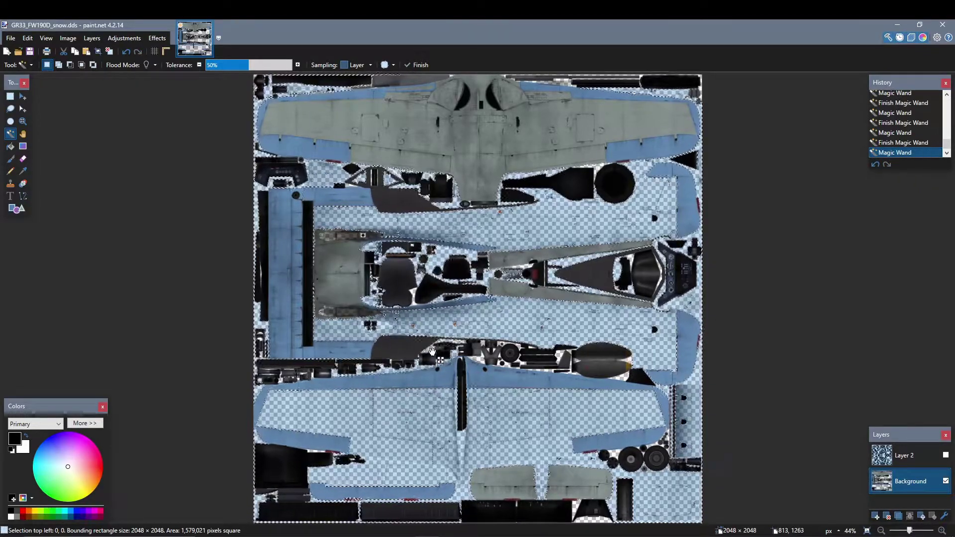
{"action": "left_click", "coordinate": [491, 371], "text": "ctrl"}
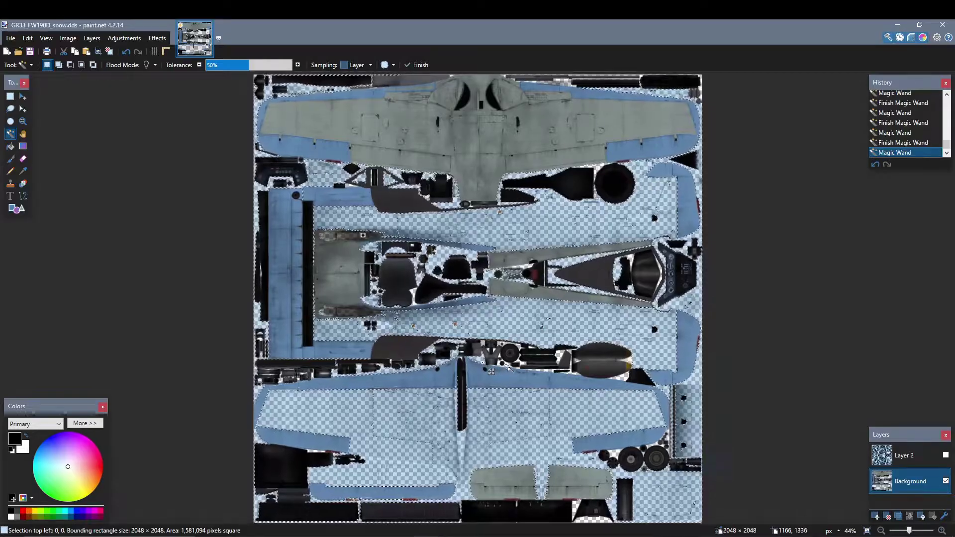
{"action": "left_click_drag", "start_coordinate": [491, 371], "coordinate": [628, 379]}
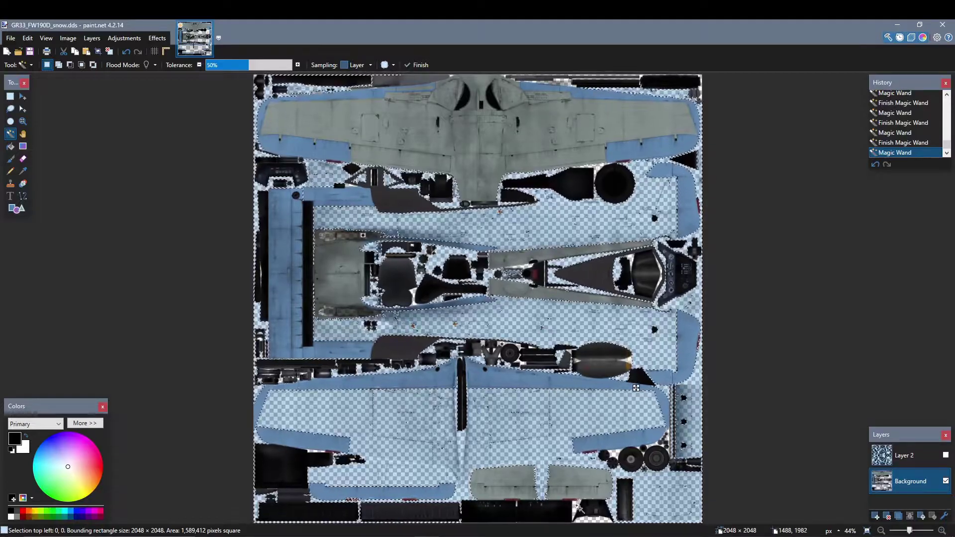
{"action": "left_click", "coordinate": [579, 510], "text": "ctrl"}
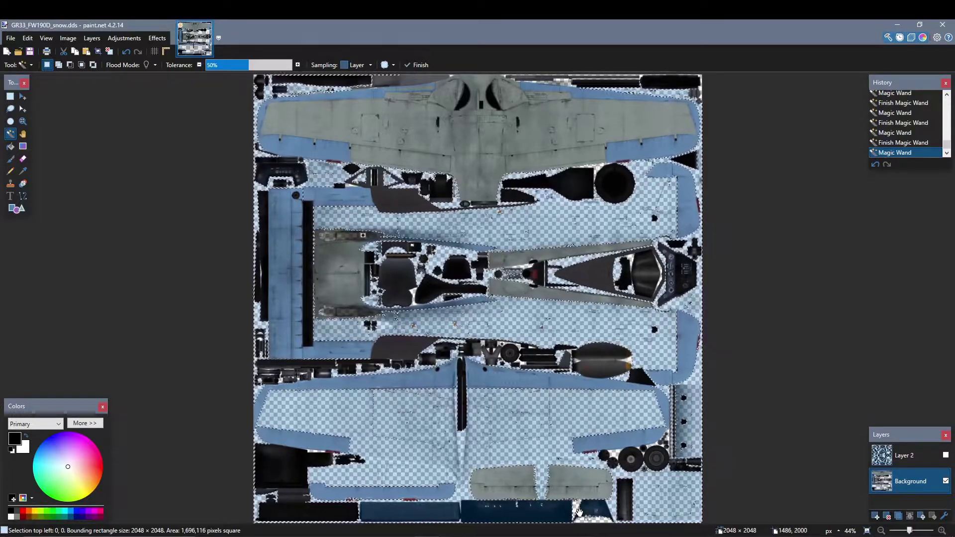
{"action": "key", "text": "ctrl+z"}
{"action": "left_click", "coordinate": [576, 516], "text": "ctrl"}
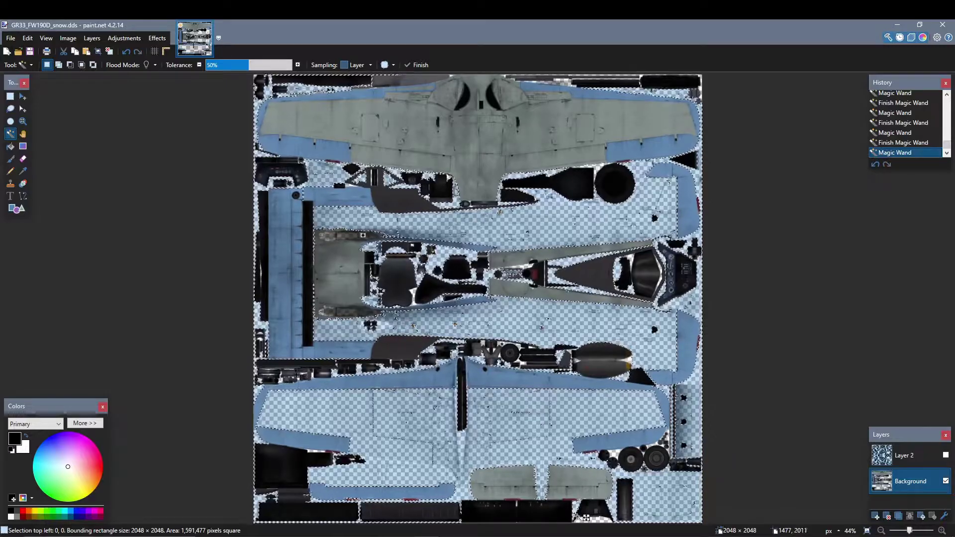
{"action": "left_click", "coordinate": [599, 520], "text": "ctrl"}
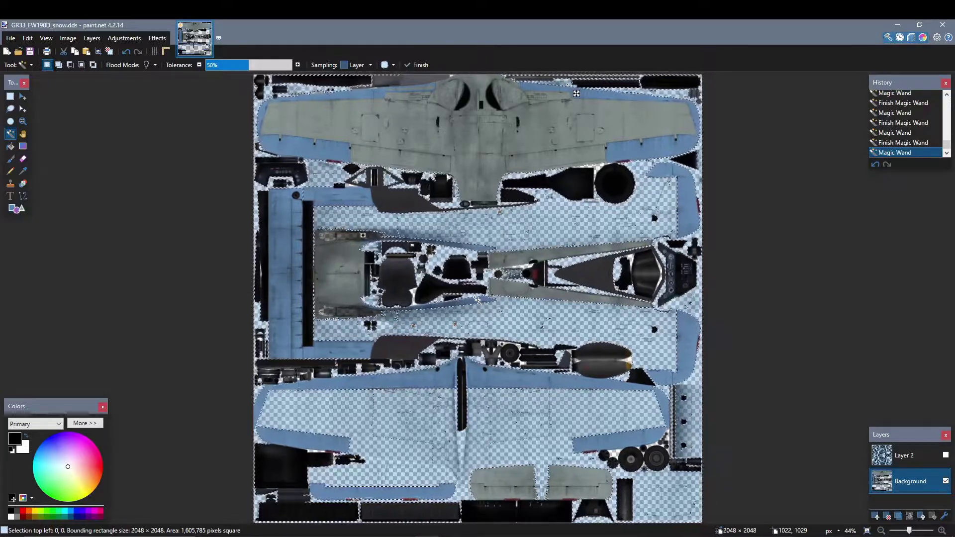
Add one last area, paste the copied image onto a new layer, and hide Background
{"action": "left_click", "coordinate": [477, 299]}
{"action": "left_click", "coordinate": [878, 518]}
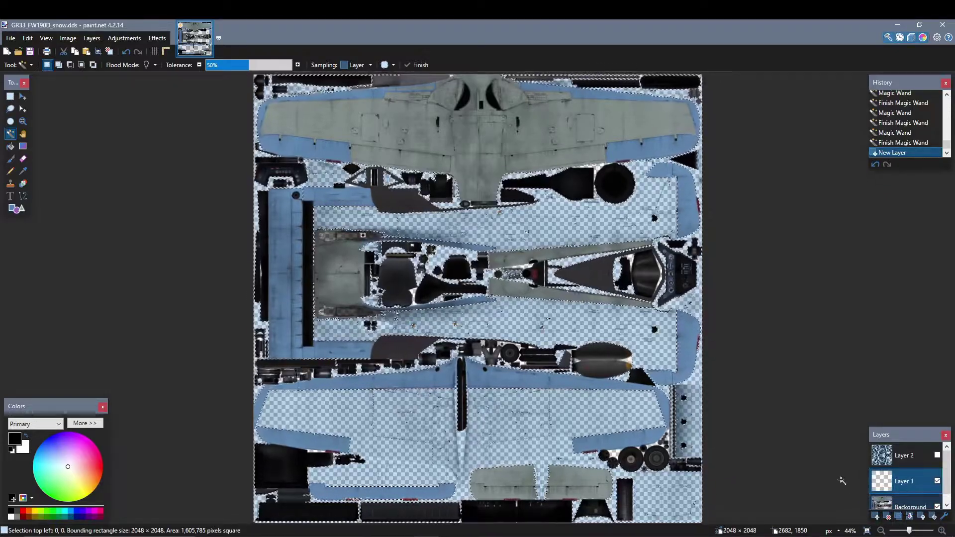
{"action": "key", "text": "ctrl+v"}
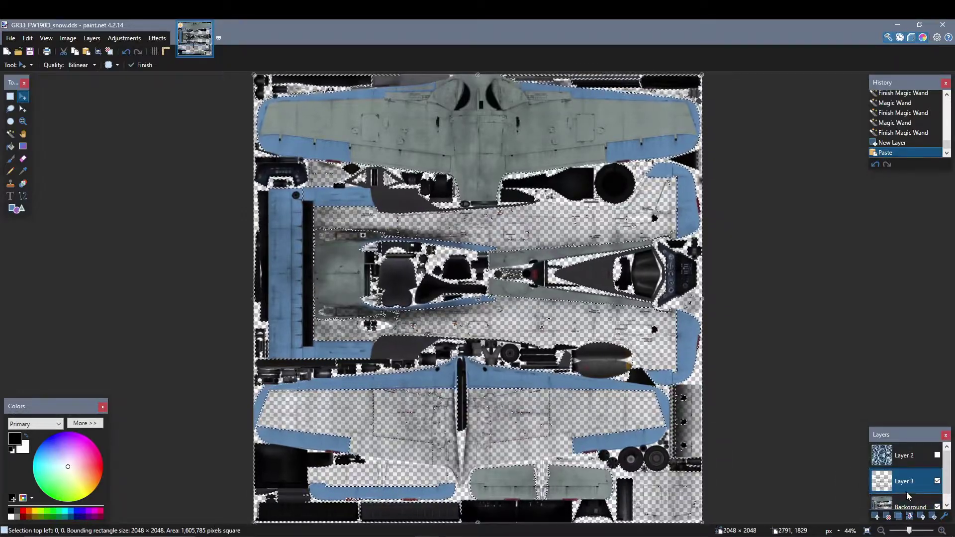
{"action": "left_click", "coordinate": [938, 507]}
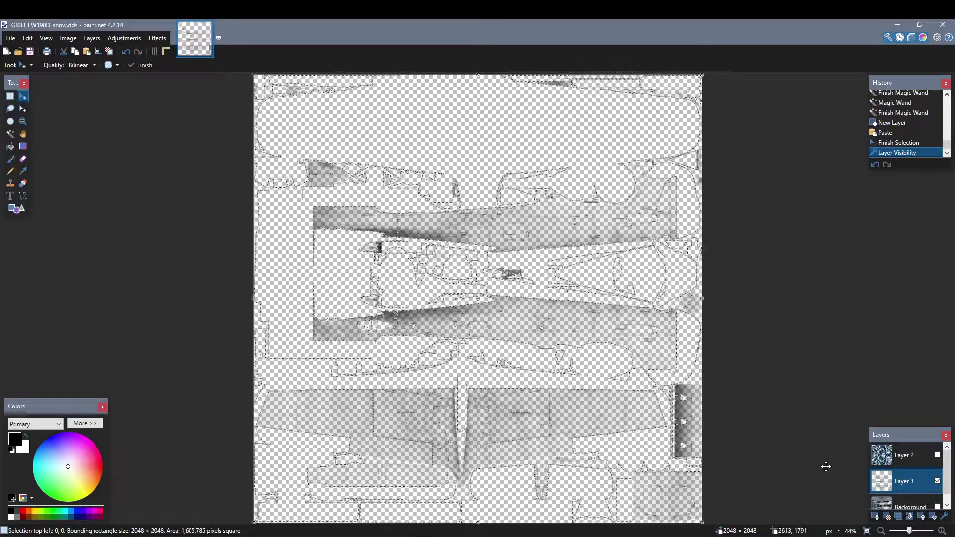
Show Layer 2, merge it down into Layer 3, and add an empty layer on top
{"action": "left_click", "coordinate": [938, 457]}
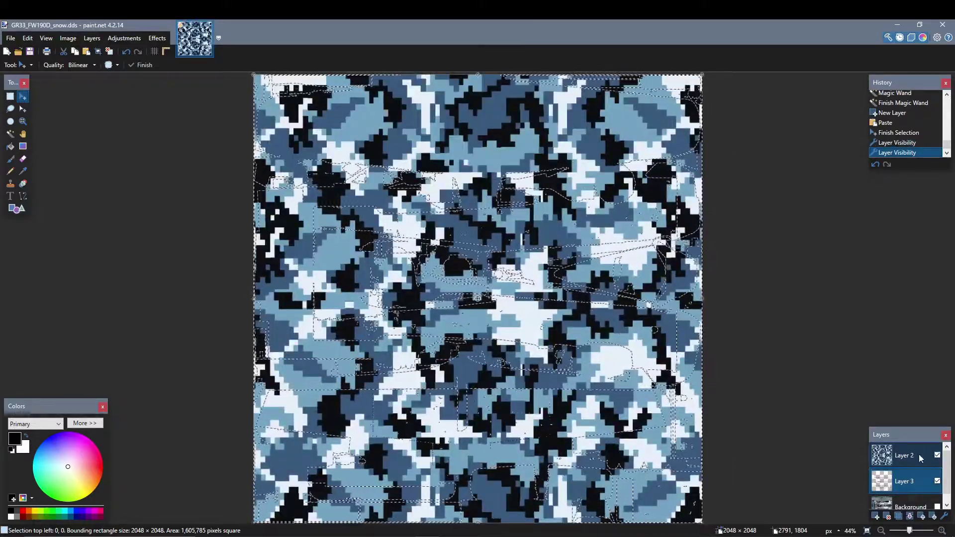
{"action": "left_click", "coordinate": [922, 458]}
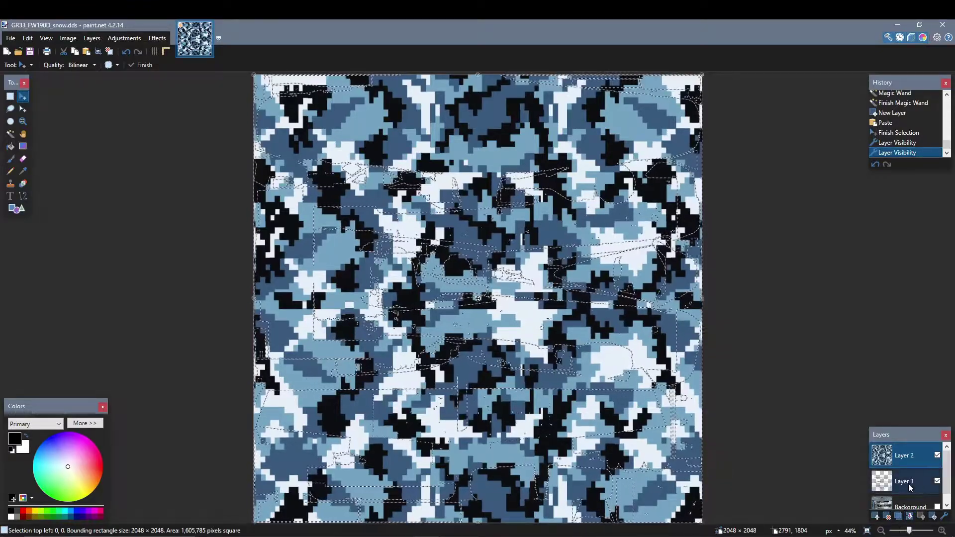
{"action": "left_click", "coordinate": [910, 518]}
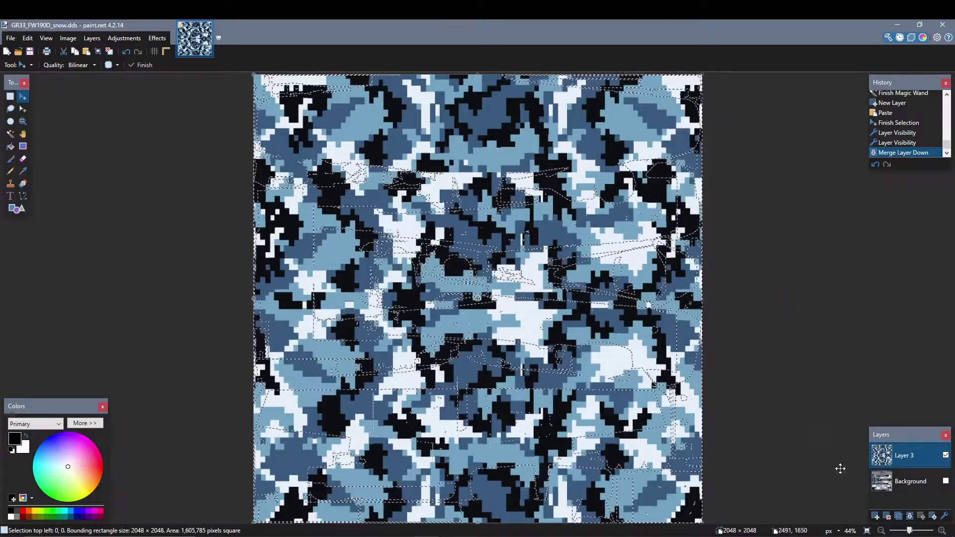
{"action": "left_click", "coordinate": [875, 517]}
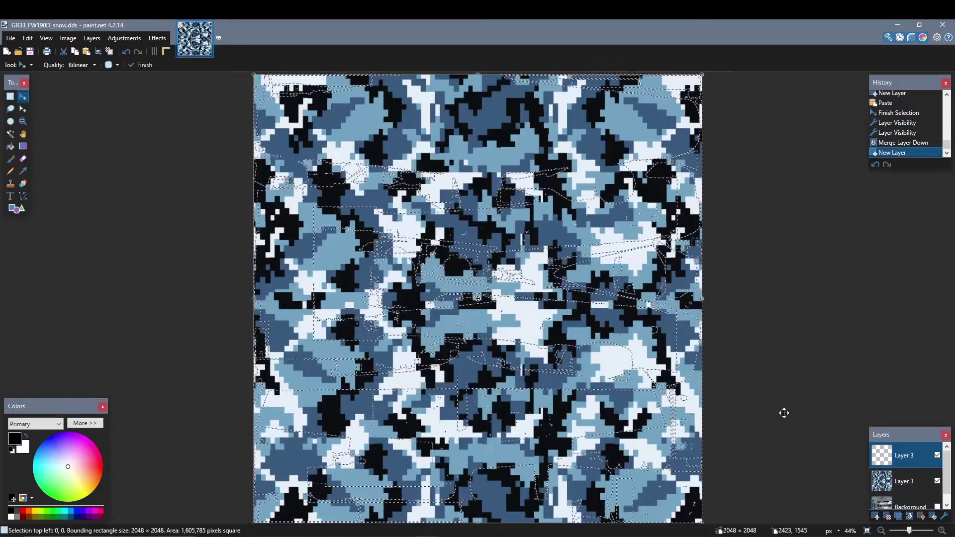
Paste the blue digital camo onto the new layer, hide the merged camo layer, and clear the selection
{"action": "key", "text": "ctrl+v"}
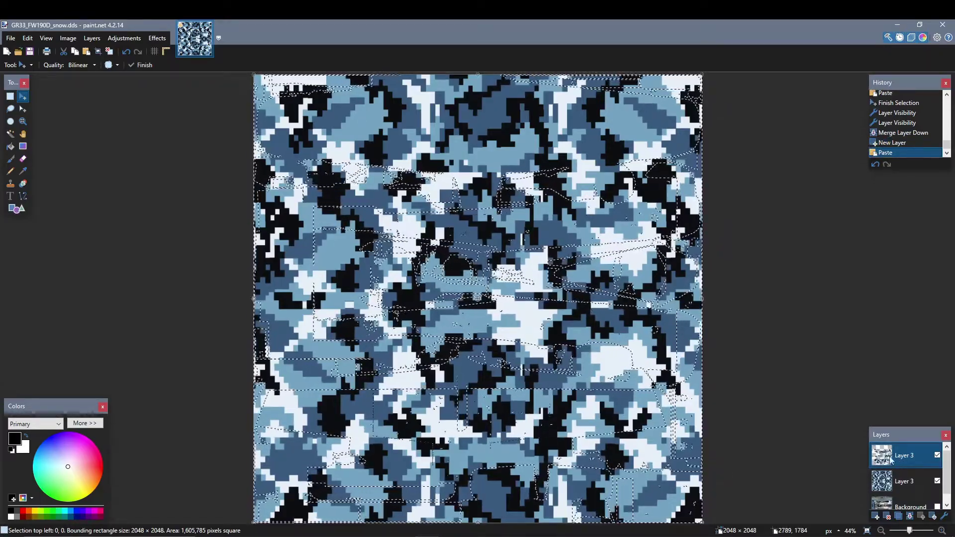
{"action": "left_click", "coordinate": [937, 482]}
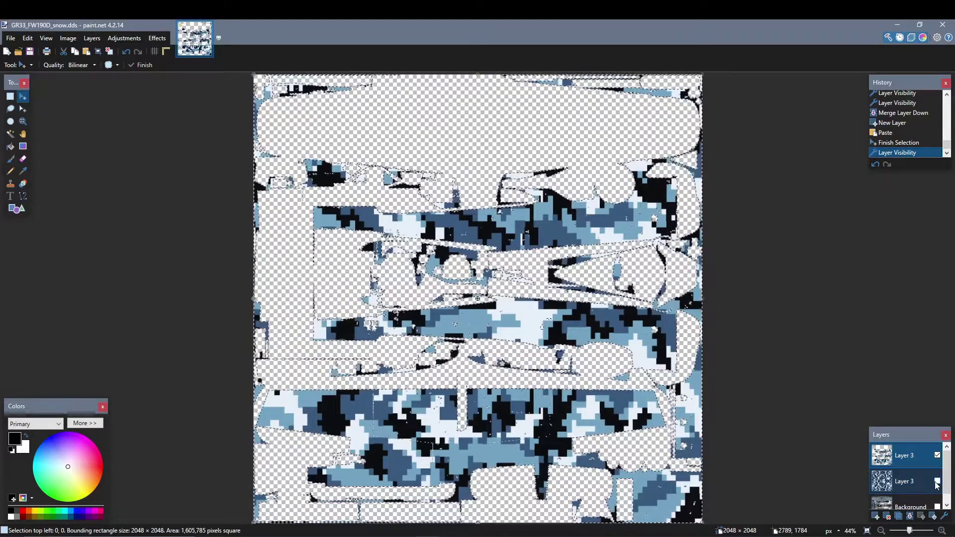
{"action": "key", "text": "ctrl+d"}
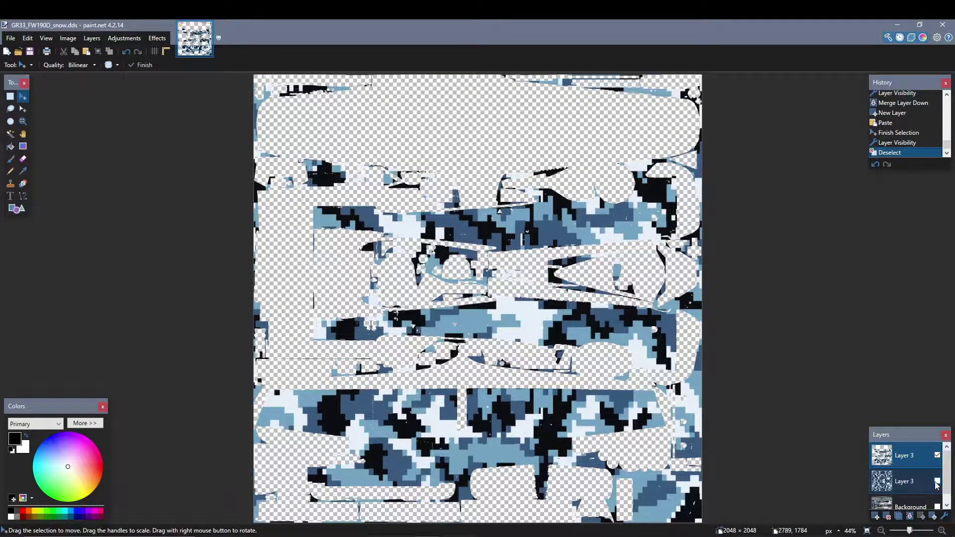
Delete the duplicate Layer 3, show the Background layer, and merge Layer 3 down into it
{"action": "left_click", "coordinate": [918, 486]}
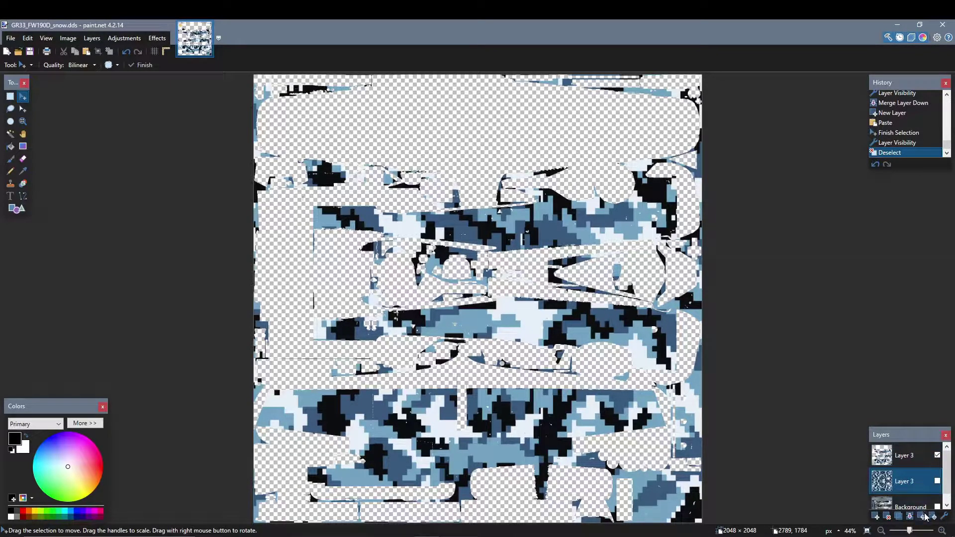
{"action": "left_click", "coordinate": [888, 518]}
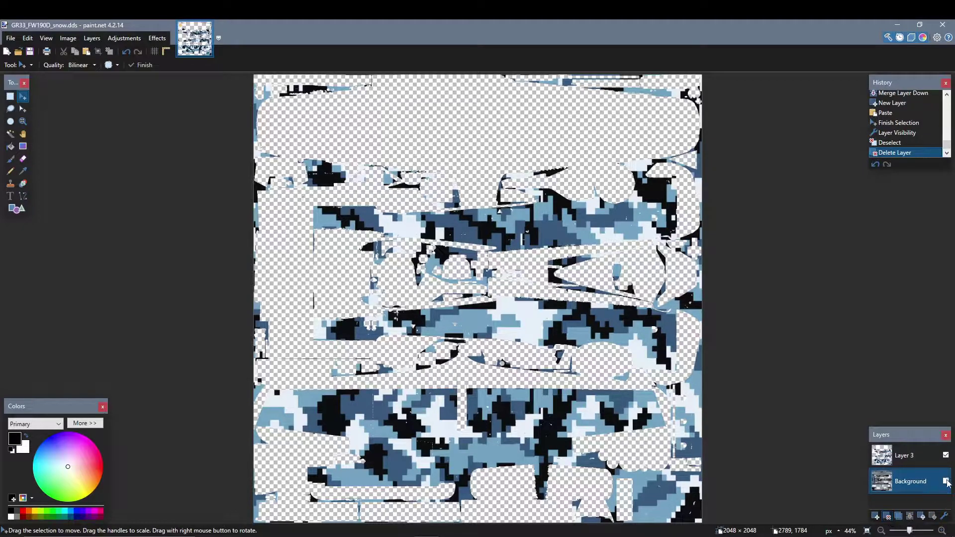
{"action": "left_click", "coordinate": [946, 481]}
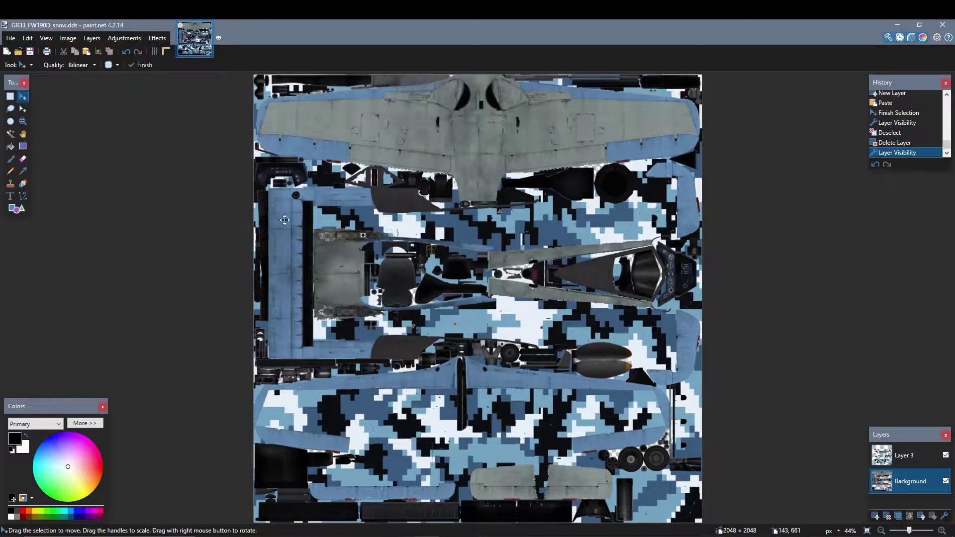
{"action": "left_click", "coordinate": [927, 461]}
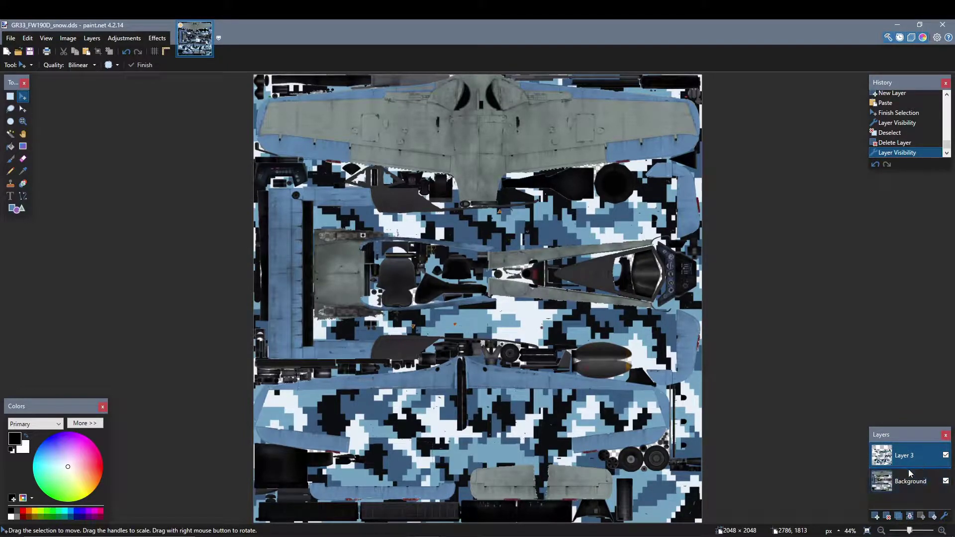
{"action": "left_click", "coordinate": [911, 518]}
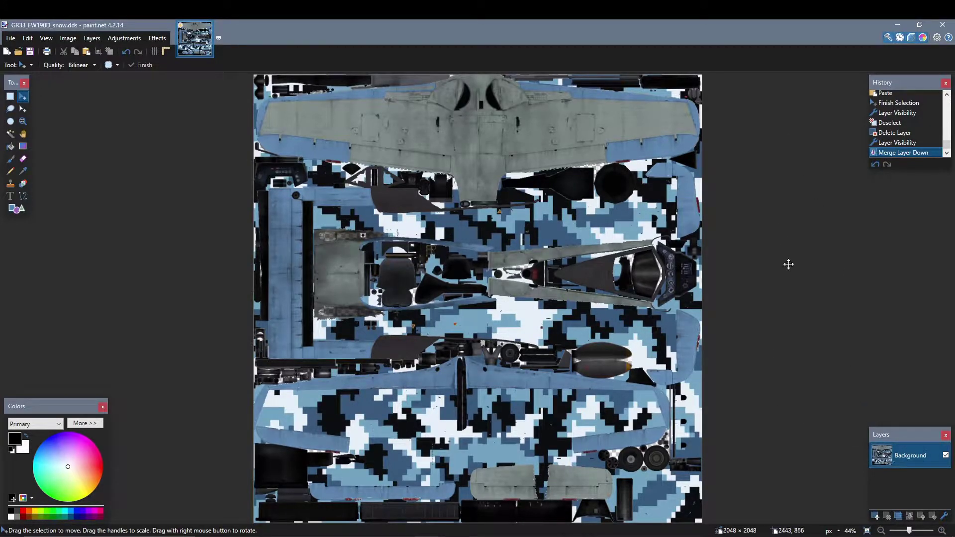
Save the camo-filled texture back to GR33_FW190D_snow.dds with the default DDS settings
{"action": "left_click", "coordinate": [11, 38]}
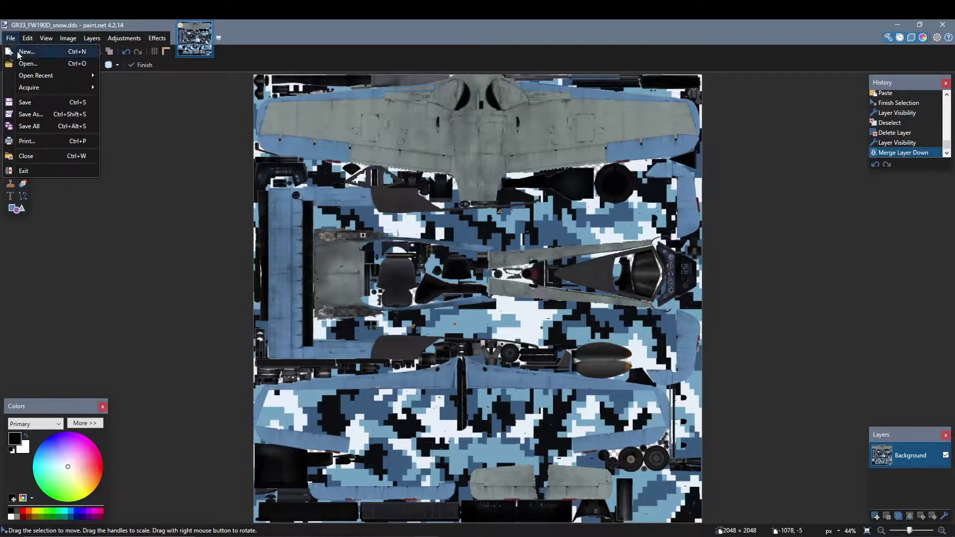
{"action": "left_click", "coordinate": [44, 102]}
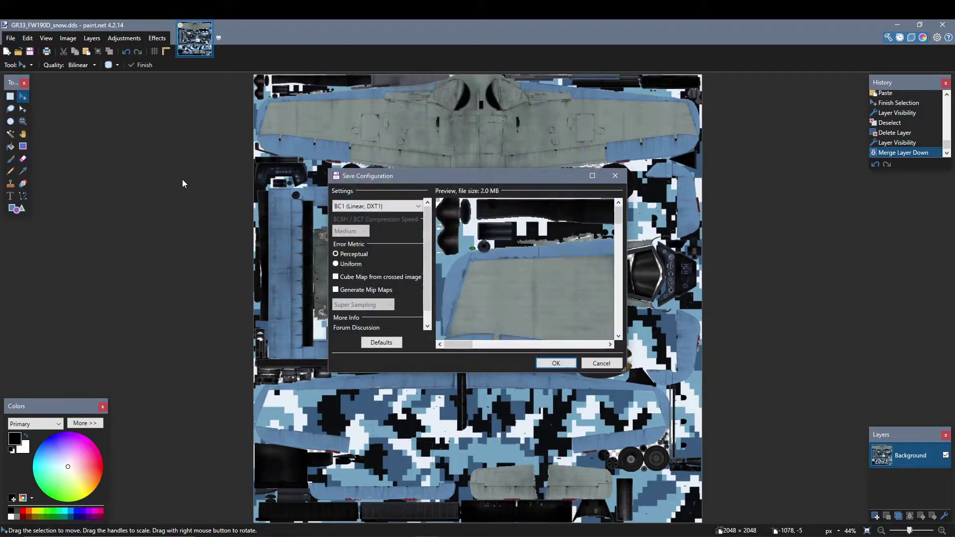
{"action": "left_click", "coordinate": [556, 363]}
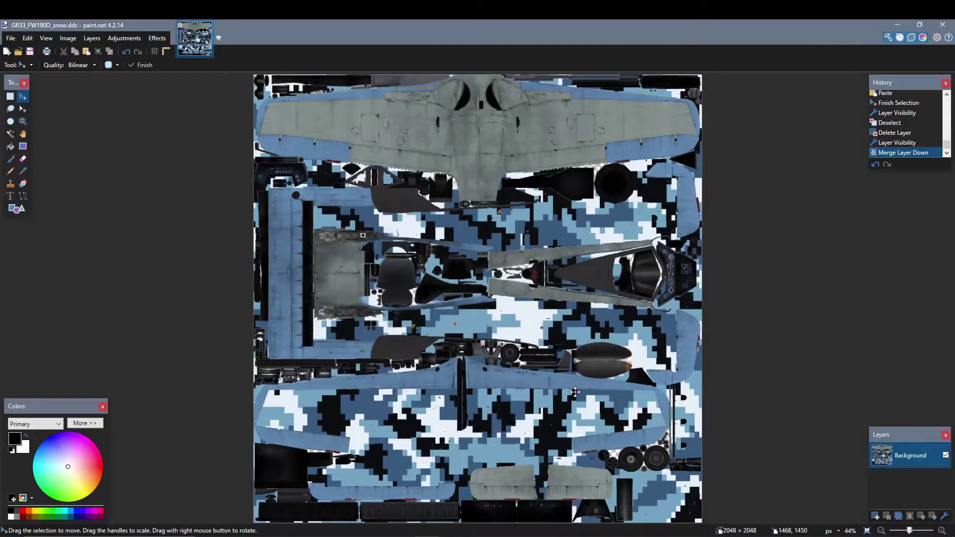
Close paint.net and reopen GR33_FW190D_snow from the GR33_FW190D folder to check the blue fill
{"action": "left_click", "coordinate": [943, 25]}
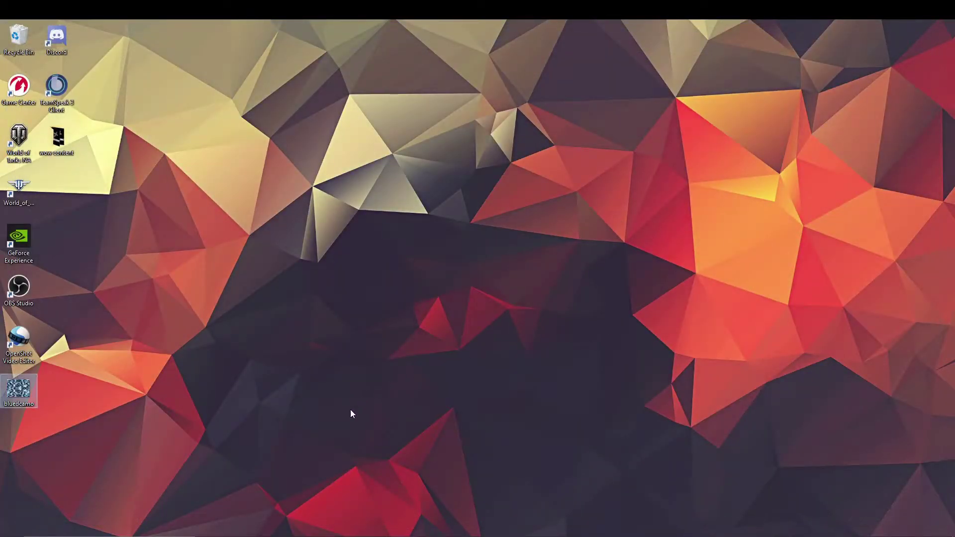
{"action": "left_click", "coordinate": [289, 535]}
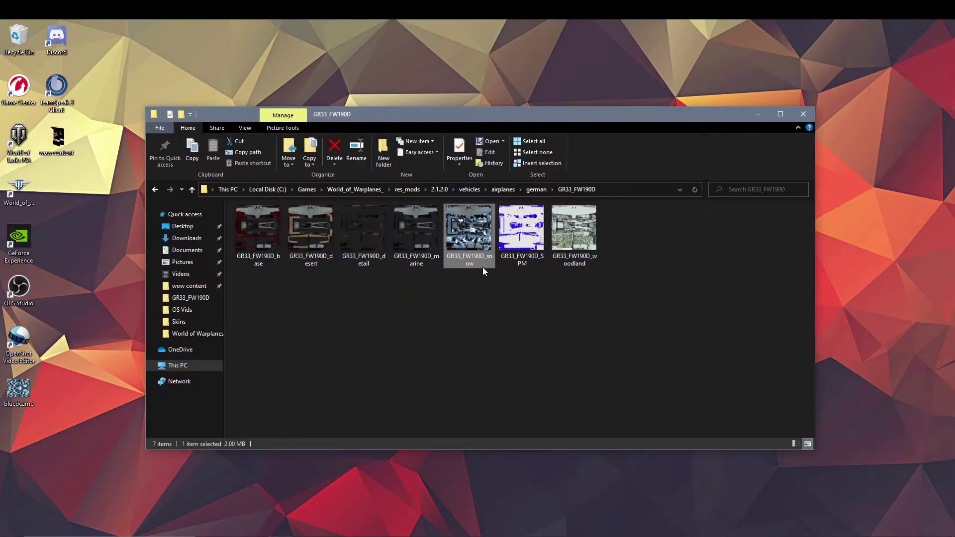
{"action": "double_click", "coordinate": [474, 237]}
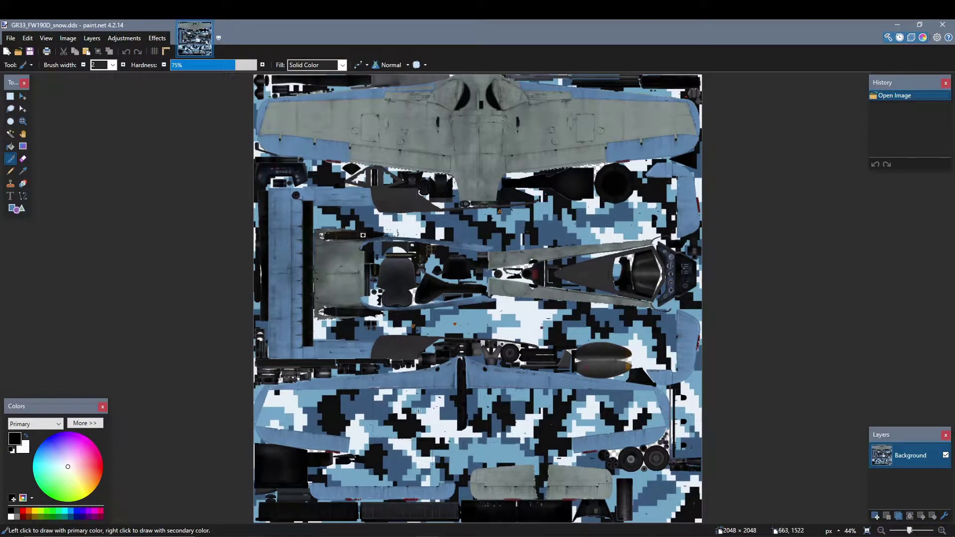
Close the texture and its folder, then launch World of Warplanes from its desktop shortcut and PLAY options
{"action": "left_click", "coordinate": [948, 25]}
{"action": "left_click", "coordinate": [804, 114]}
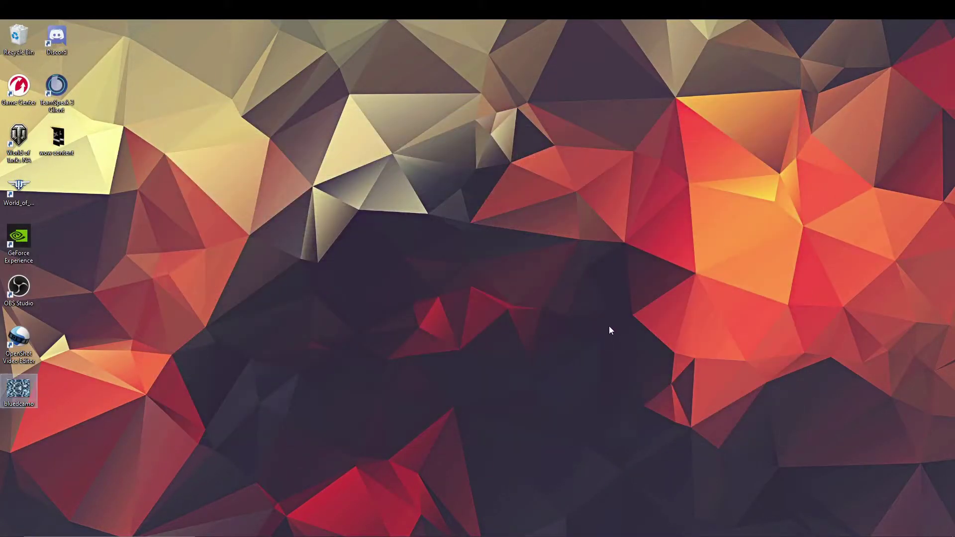
{"action": "right_click", "coordinate": [22, 189]}
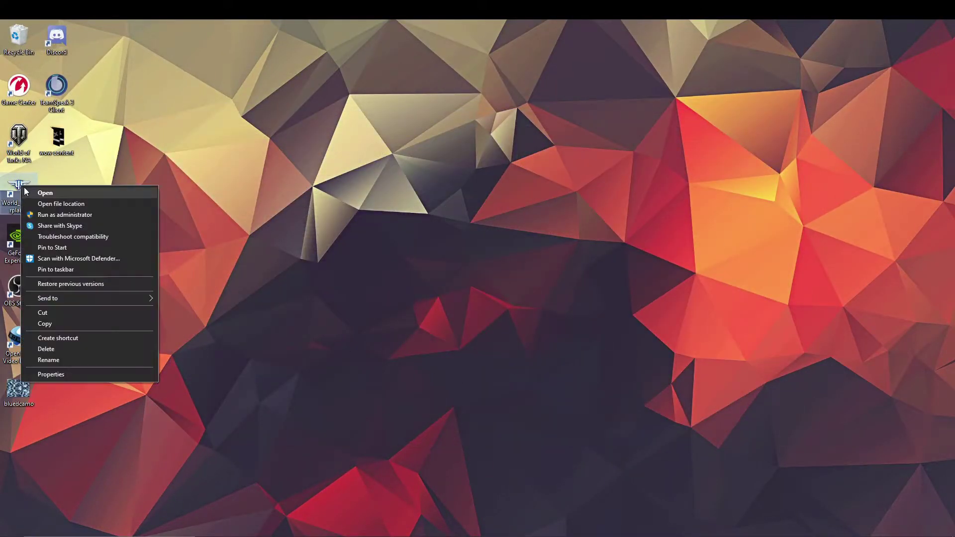
{"action": "left_click", "coordinate": [32, 192]}
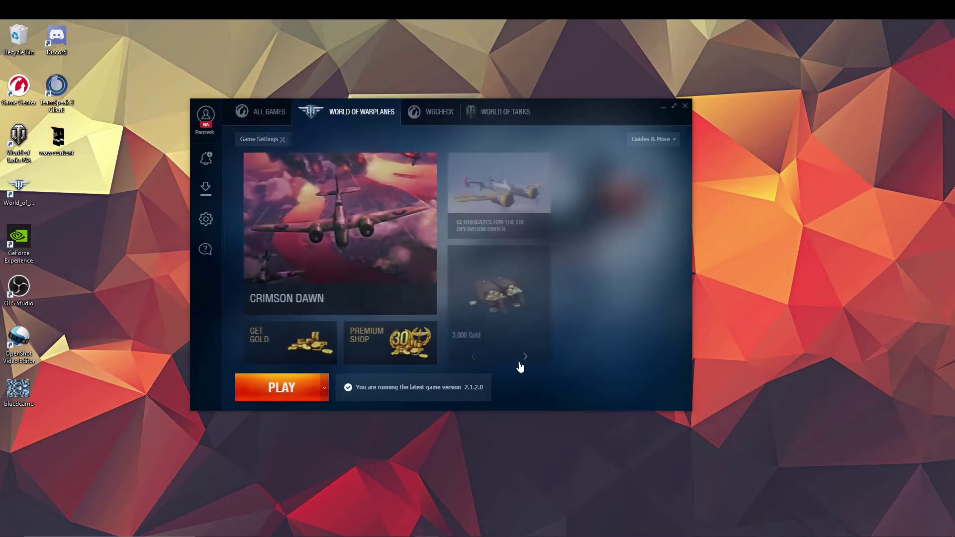
{"action": "left_click", "coordinate": [326, 395]}
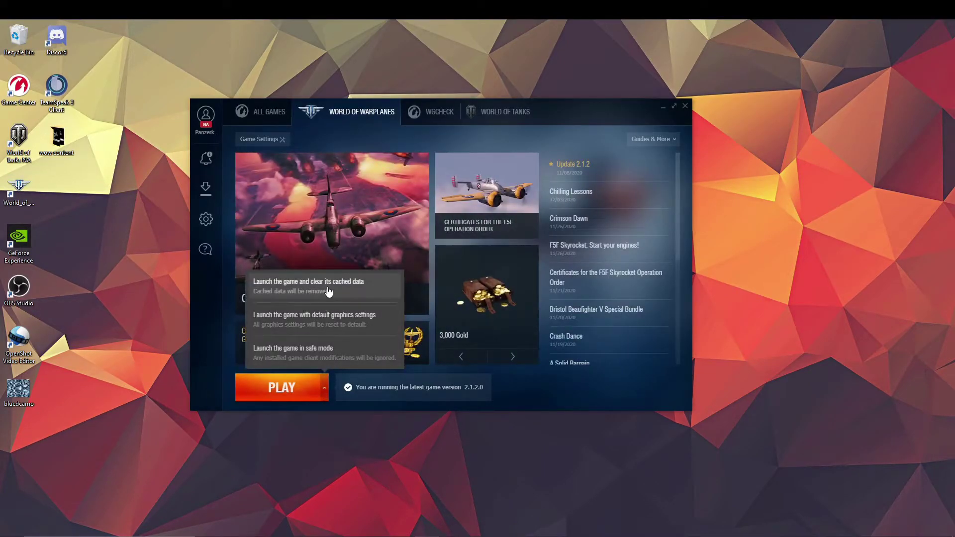
{"action": "left_click", "coordinate": [328, 286]}
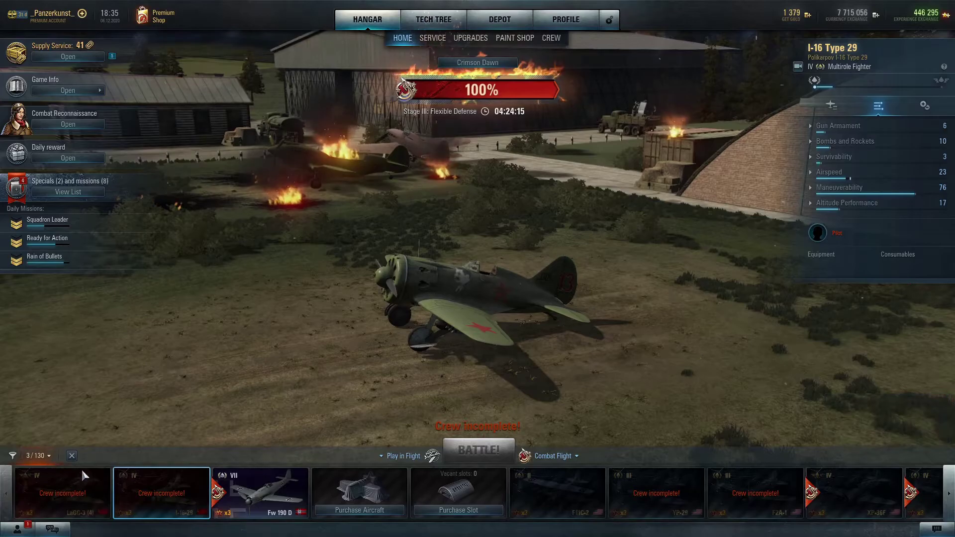
Select the Fw 190 D and take the Winter Concealing paint scheme for 7 days
{"action": "left_click", "coordinate": [256, 500]}
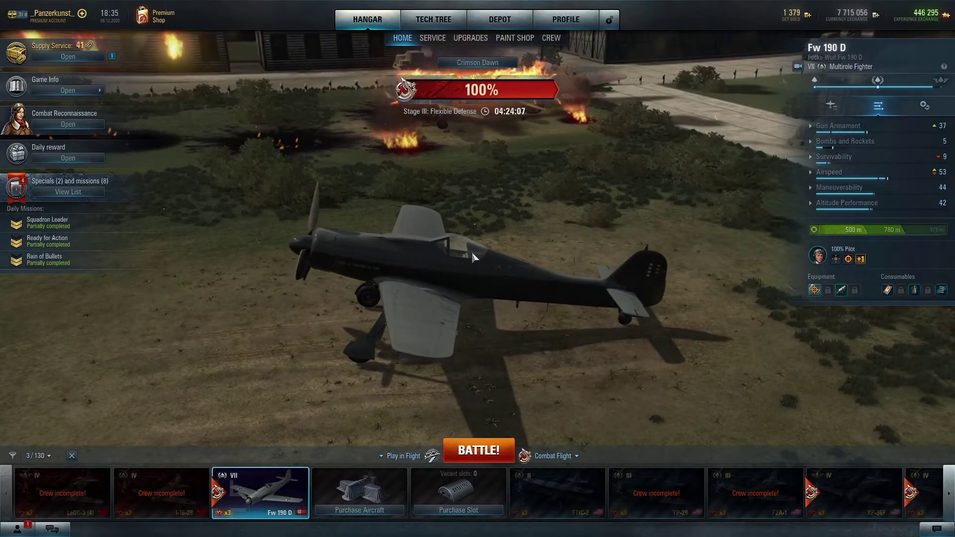
{"action": "left_click", "coordinate": [515, 38]}
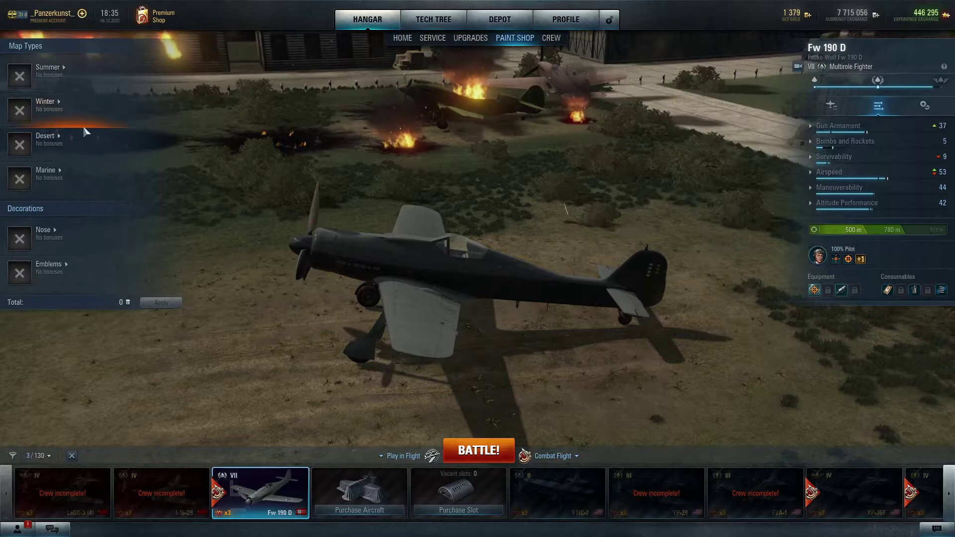
{"action": "left_click", "coordinate": [22, 118]}
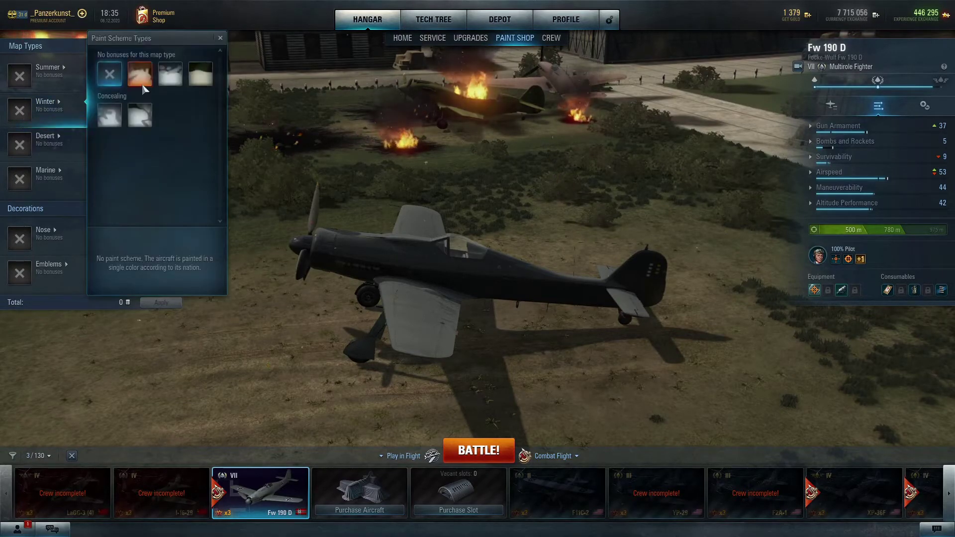
{"action": "left_click", "coordinate": [110, 119]}
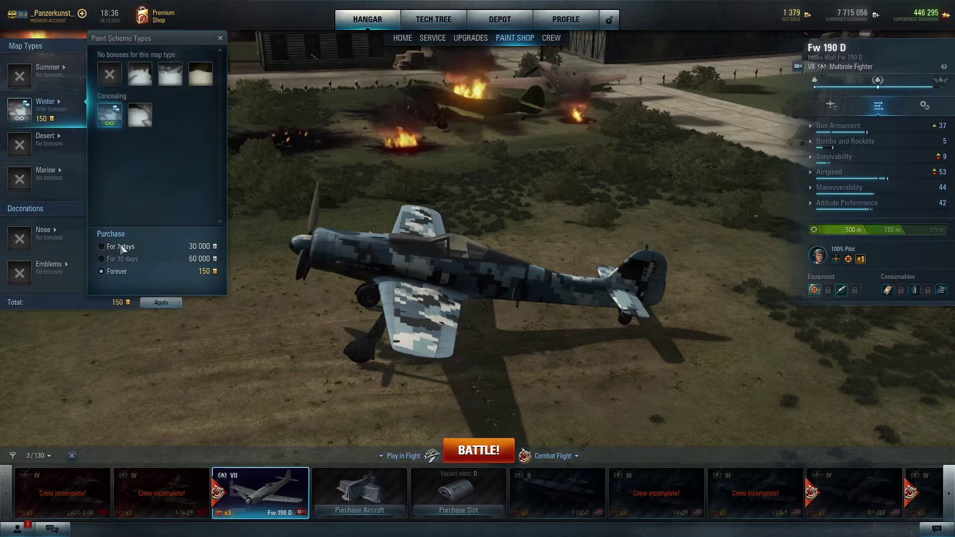
{"action": "left_click", "coordinate": [102, 247]}
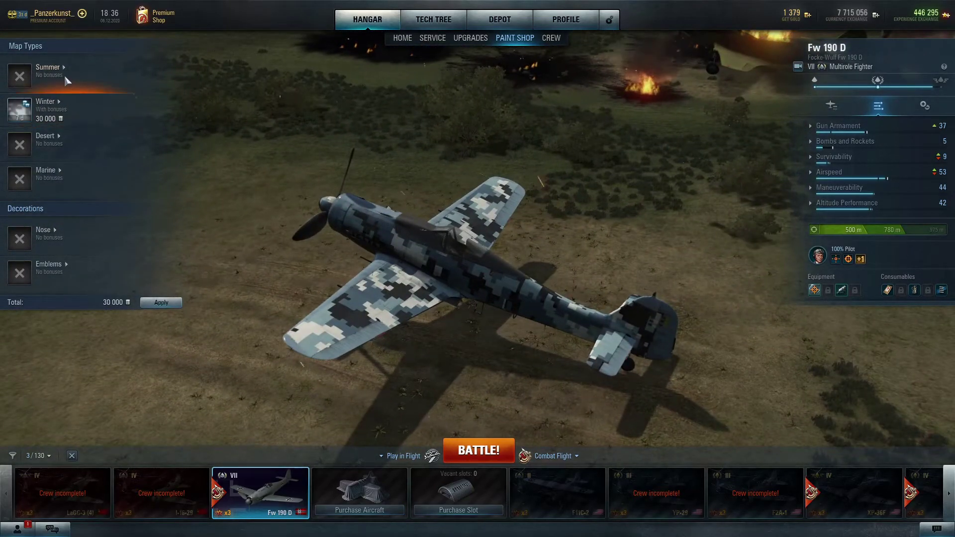
Add the Summer Concealing scheme for 7 days, preview Winter again, and close the scheme panel
{"action": "left_click", "coordinate": [66, 80]}
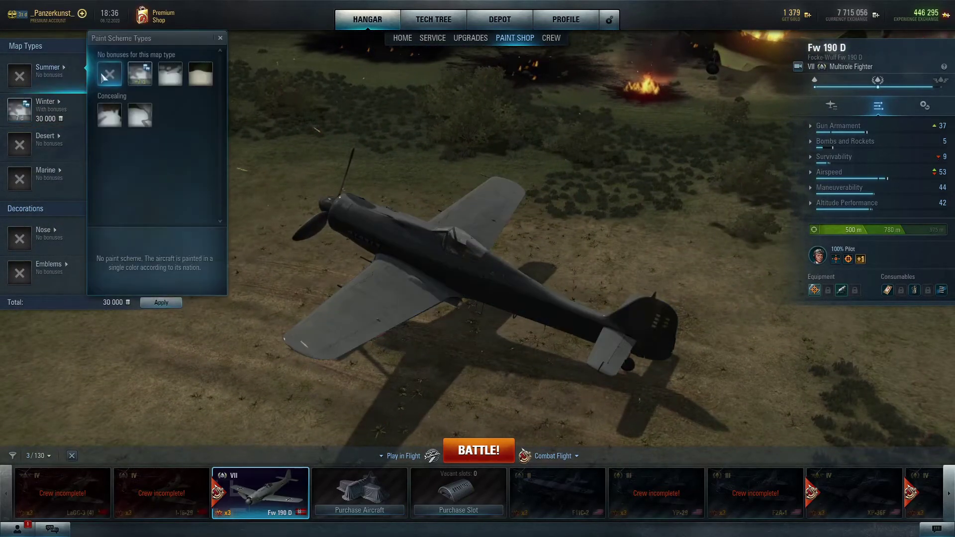
{"action": "left_click", "coordinate": [109, 115]}
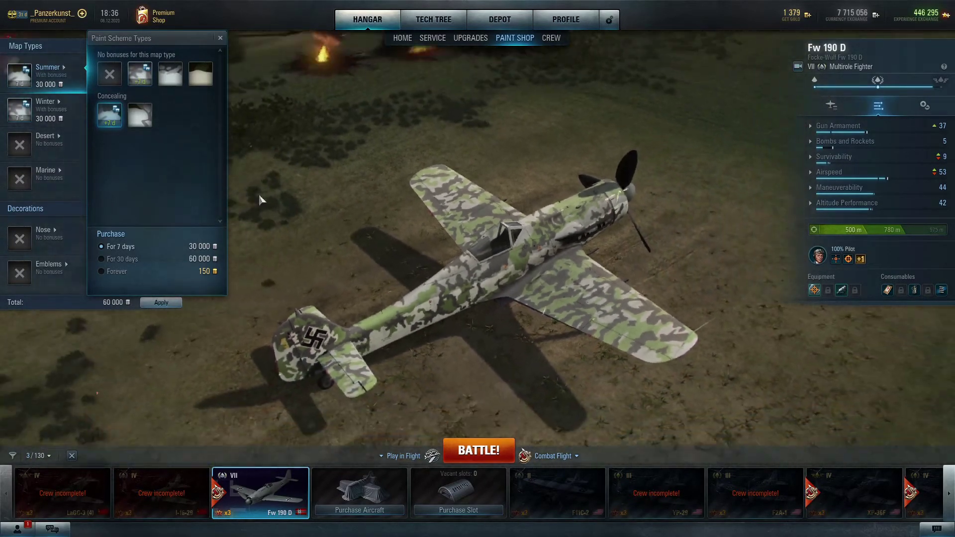
{"action": "left_click", "coordinate": [23, 117]}
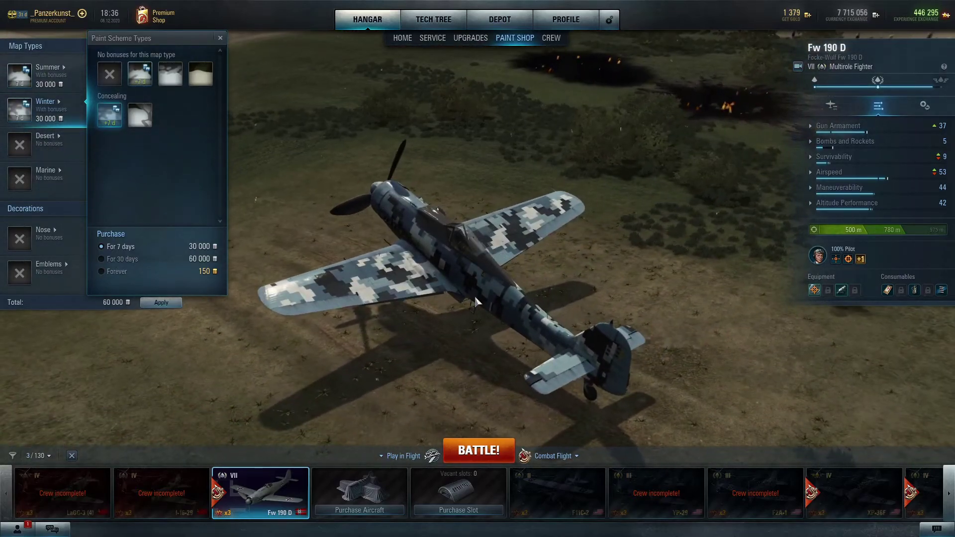
{"action": "left_click", "coordinate": [225, 44]}
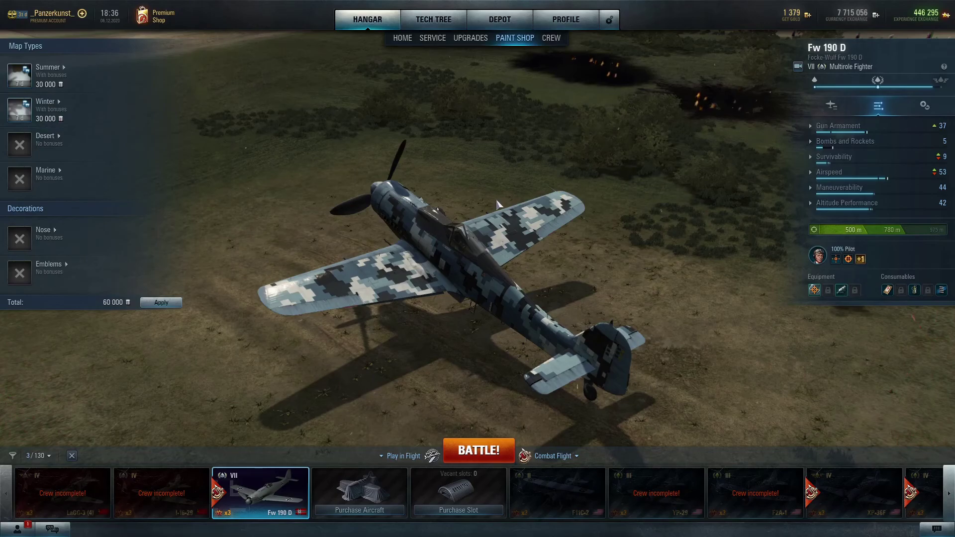